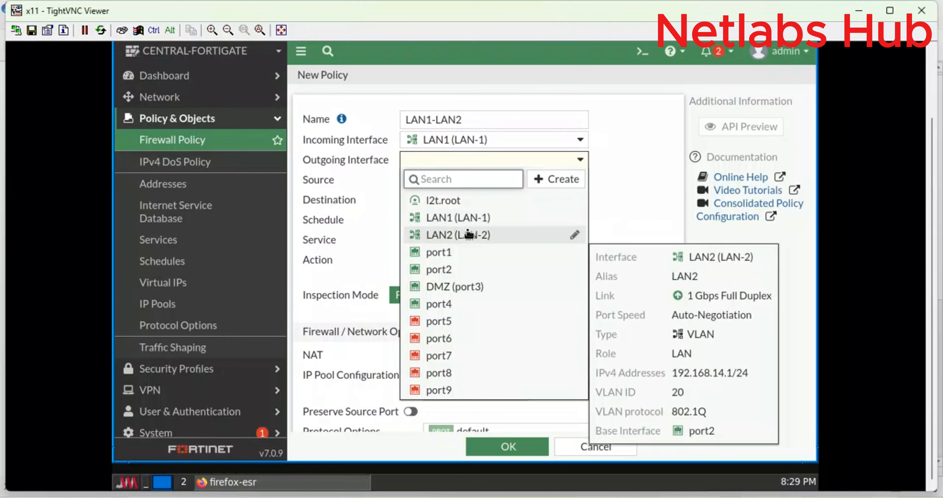
Set the outgoing interface of the LAN1-LAN2 policy to port2
left_click(468, 234)
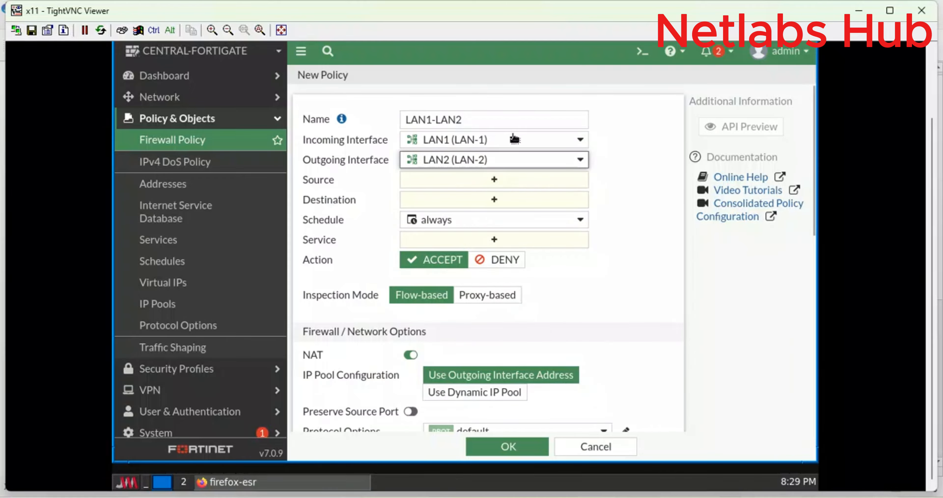
left_click(494, 164)
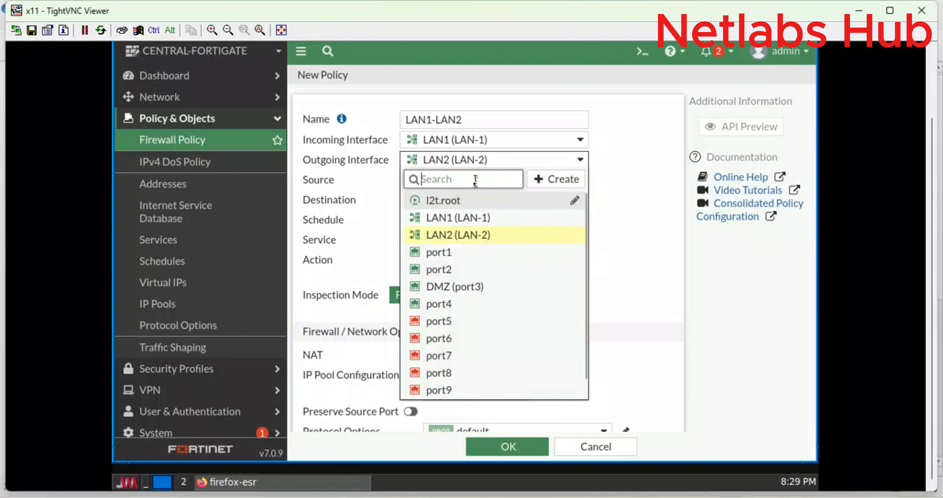
left_click(446, 270)
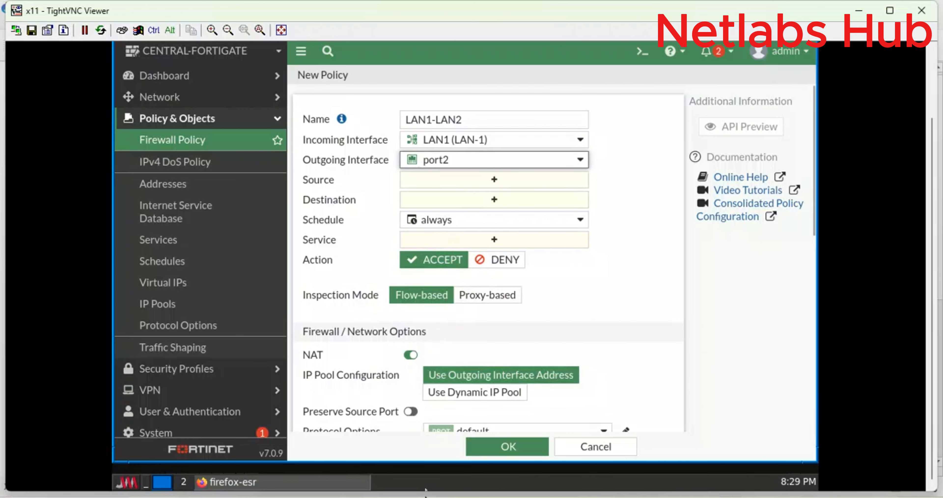
Check in the GNS3 topology which FortiGate port connects to LAN-SW1, return to the policy form and review the outgoing interface choices
mouse_move(426, 490)
left_click(421, 437)
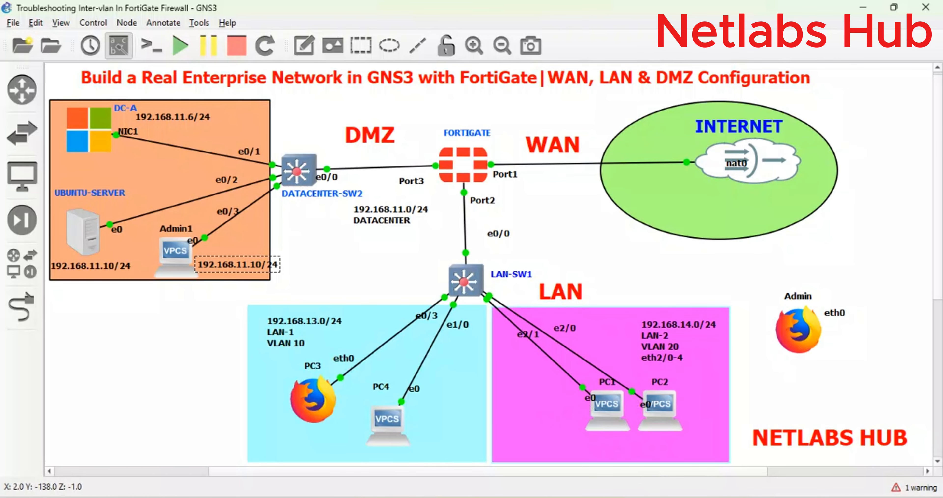
mouse_move(701, 495)
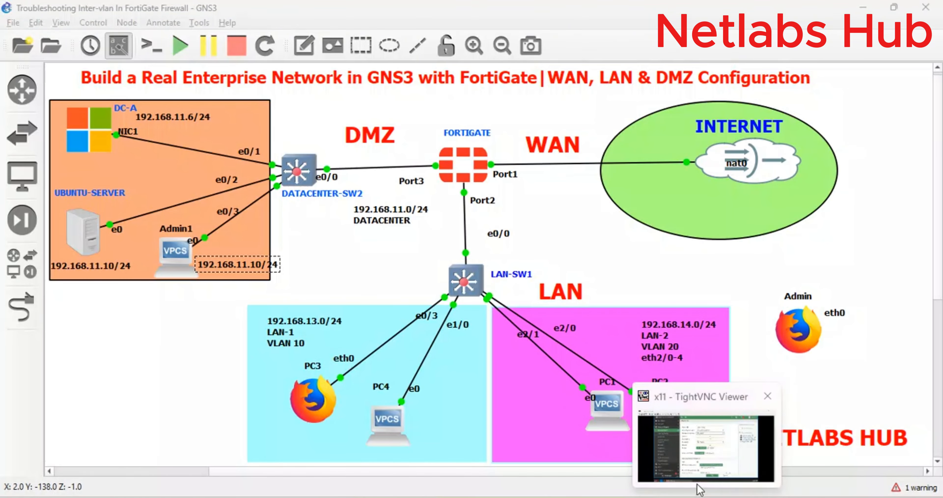
left_click(694, 474)
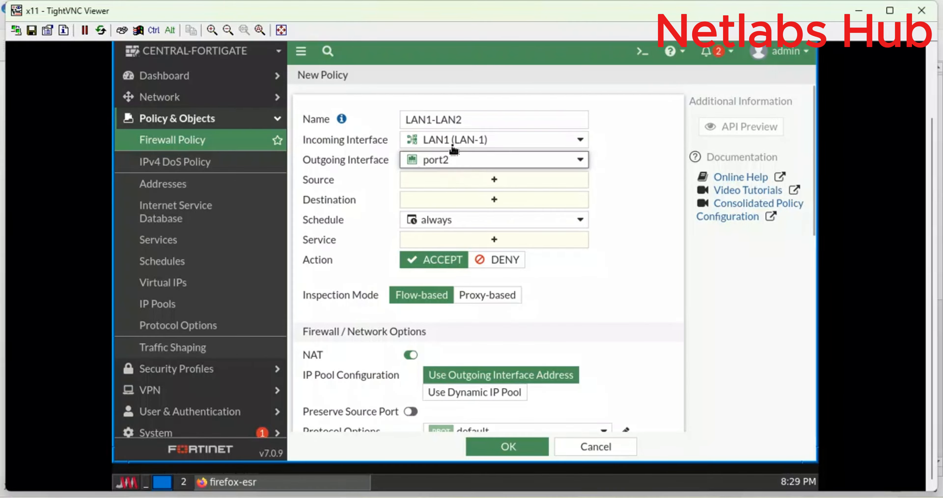
left_click(454, 160)
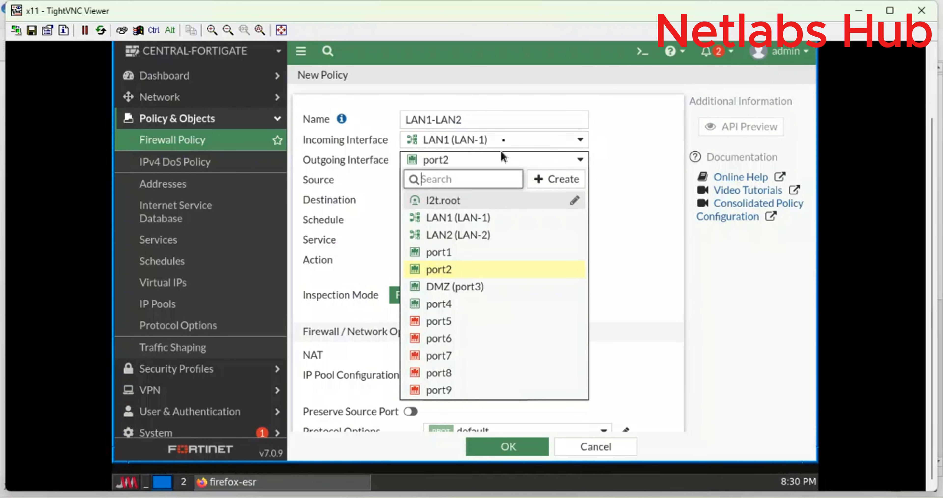
left_click(506, 106)
Set the LAN1-LAN2 policy's source to the all address
left_click(459, 183)
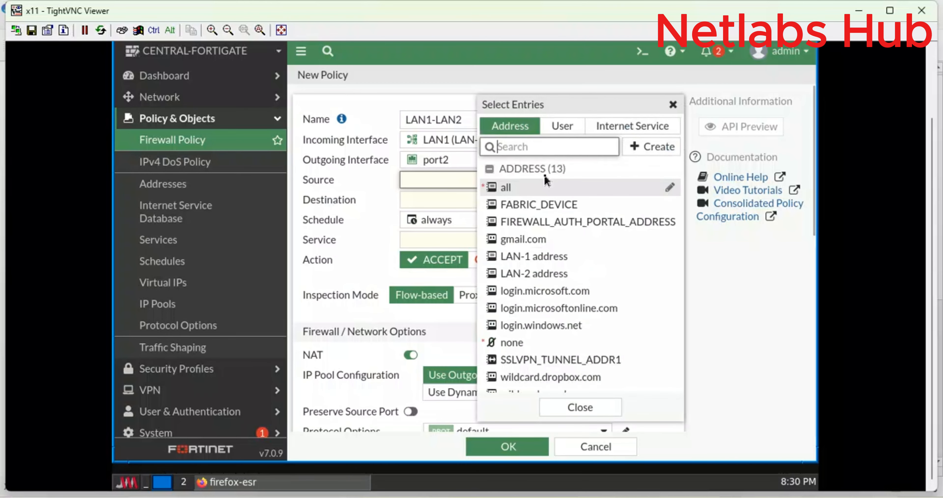
left_click(532, 188)
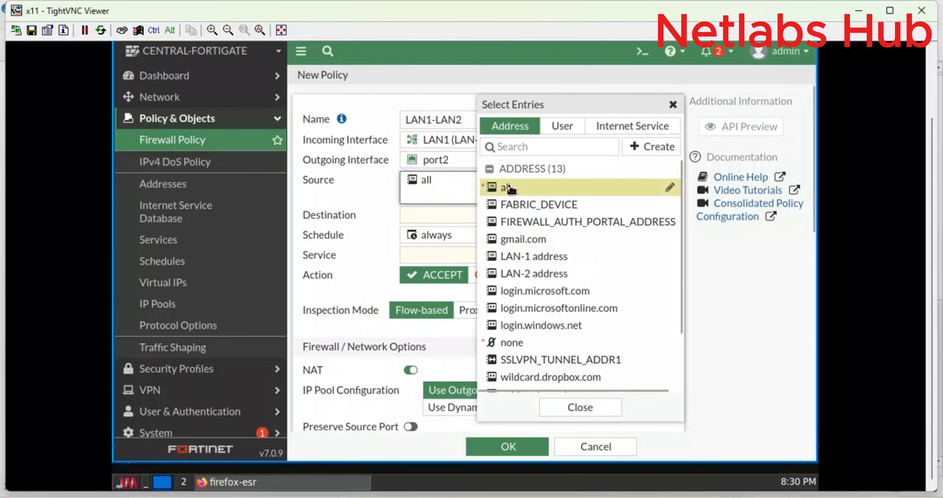
left_click(377, 197)
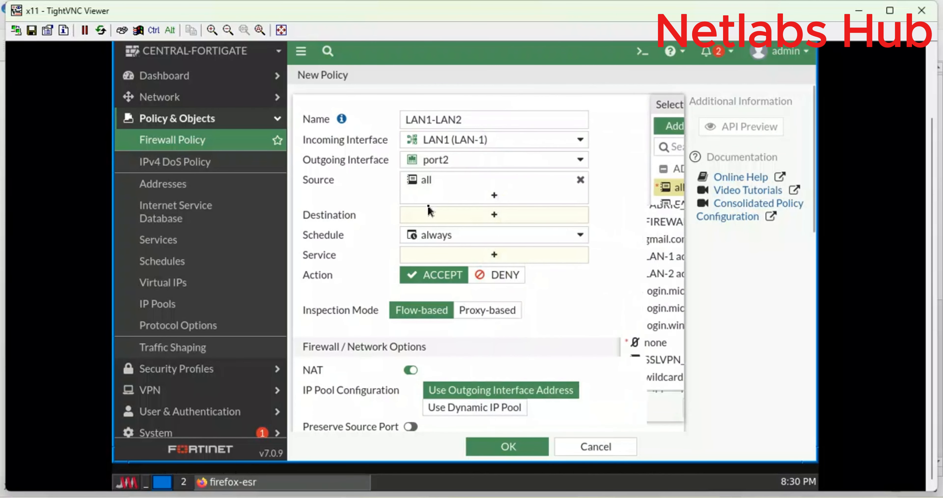
left_click(448, 217)
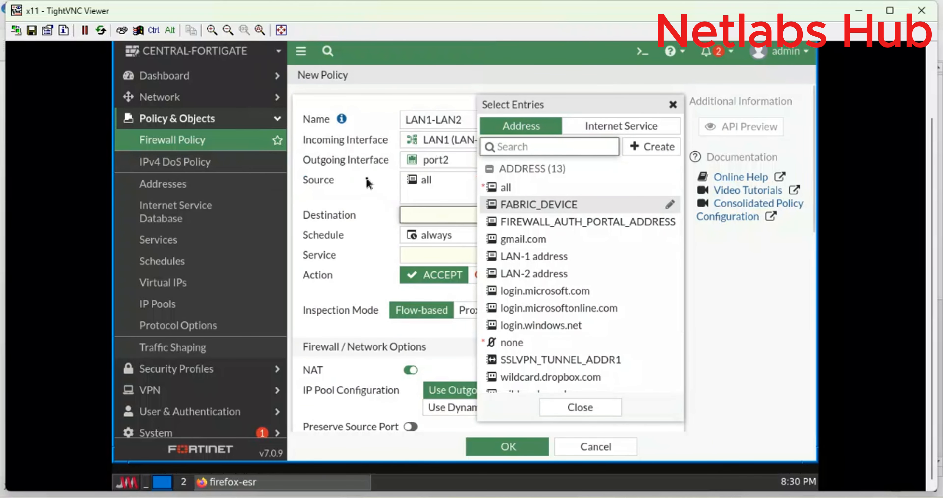
Set the LAN1-LAN2 policy's source to LAN-1 address and its destination to LAN-2 address
left_click(460, 191)
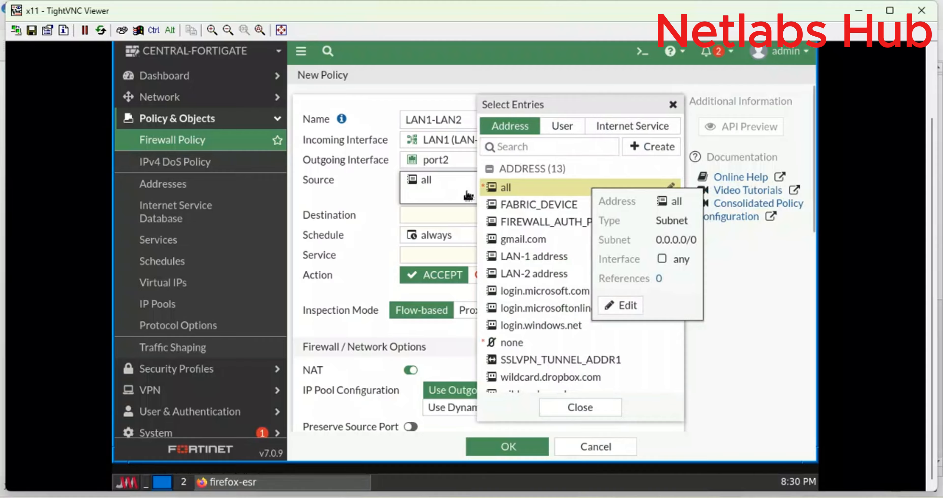
left_click(524, 257)
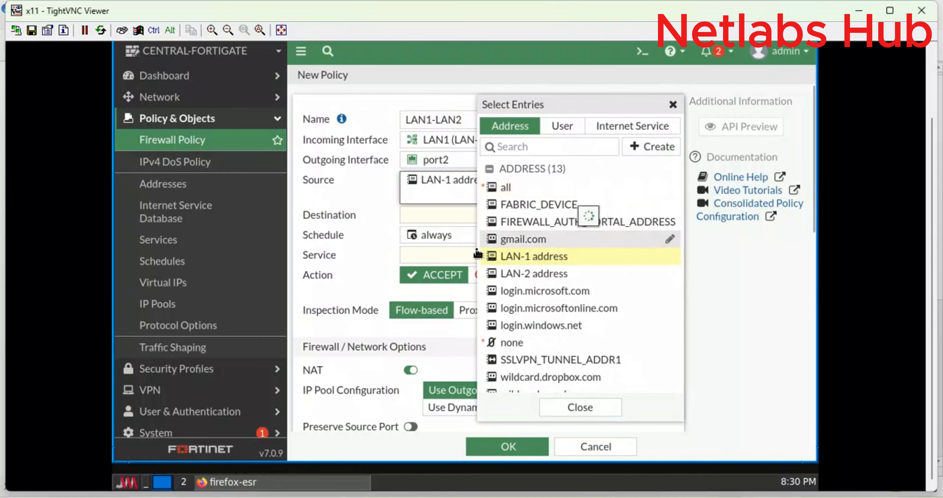
left_click(445, 214)
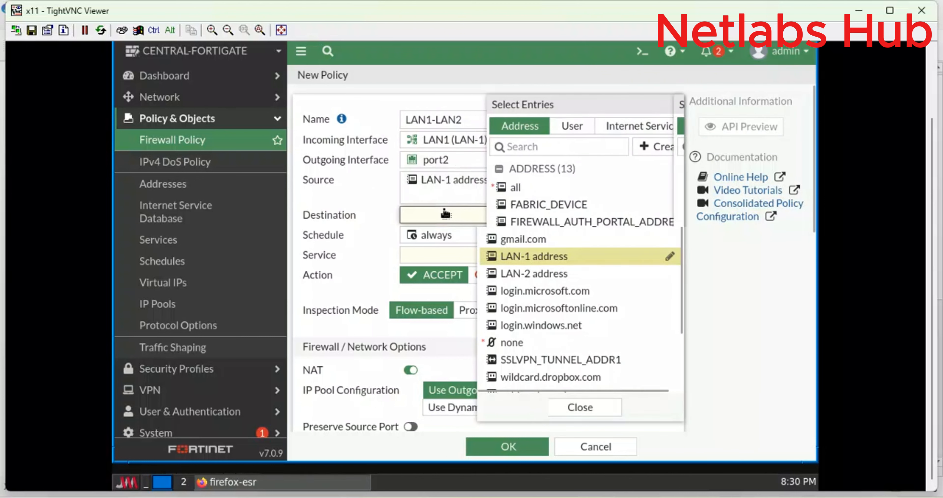
left_click(534, 274)
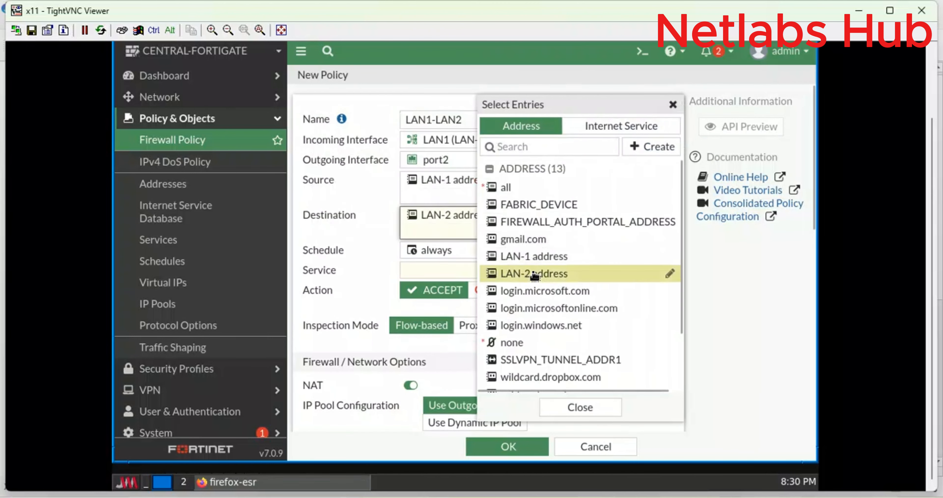
mouse_move(518, 257)
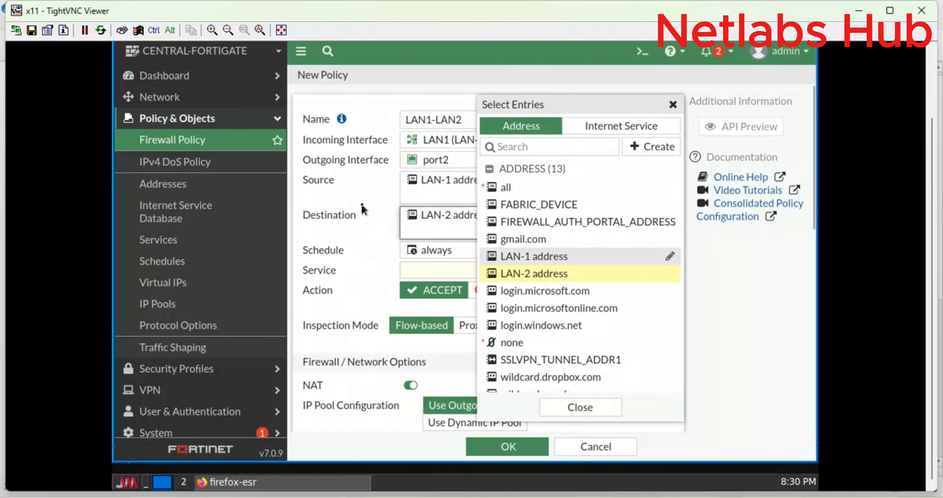
left_click(362, 206)
Set the LAN1-LAN2 policy's service to ALL
left_click(490, 269)
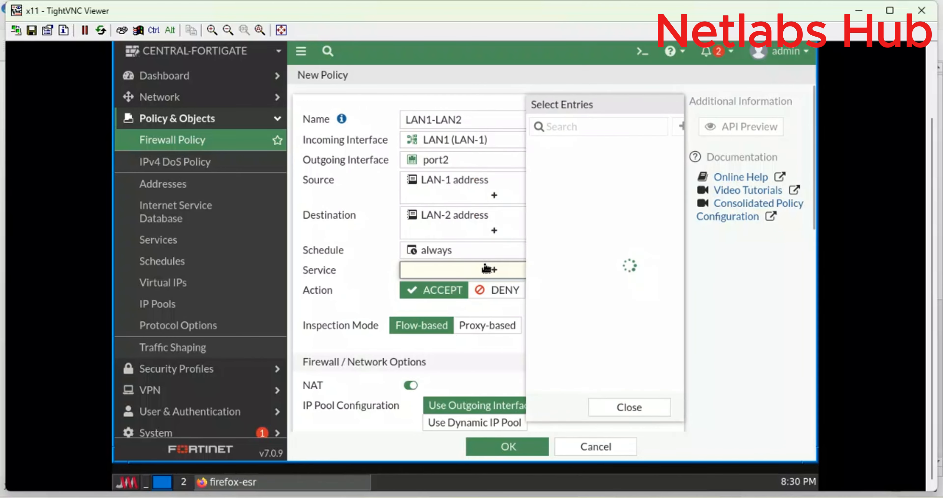
left_click(540, 182)
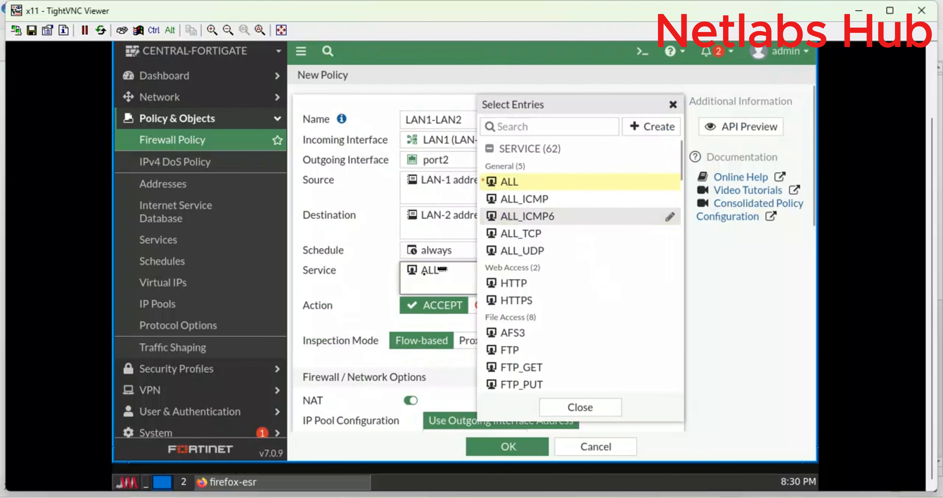
left_click(362, 297)
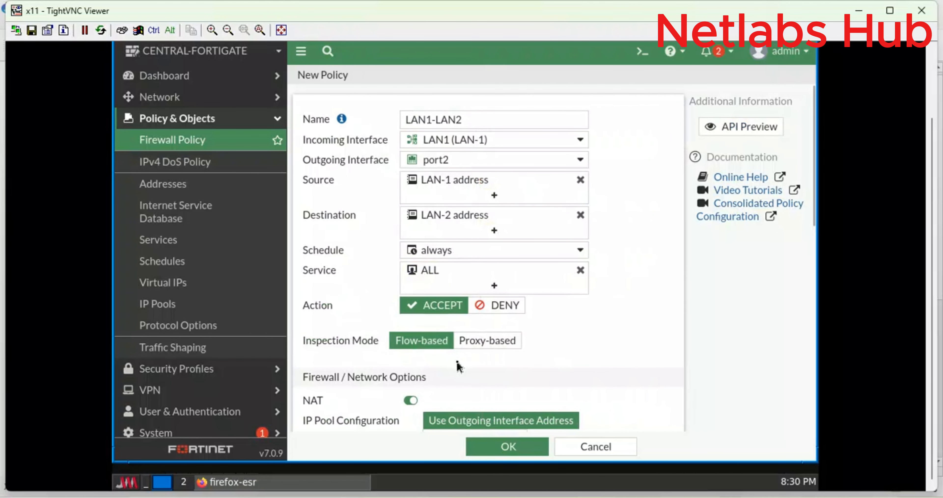
Log allowed traffic for All Sessions and save the LAN1-LAN2 policy
scroll(457, 366, "down", 10)
scroll(533, 312, "up", 10)
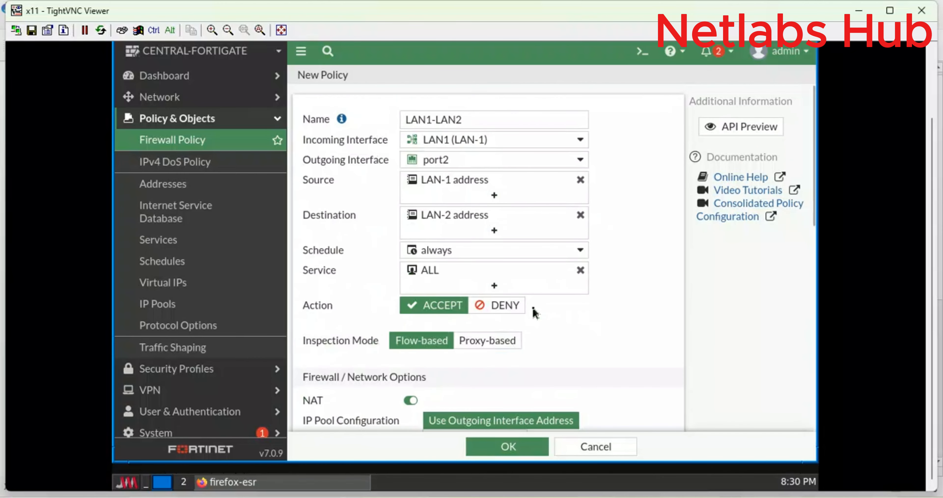
scroll(534, 312, "down", 10)
left_click(595, 281)
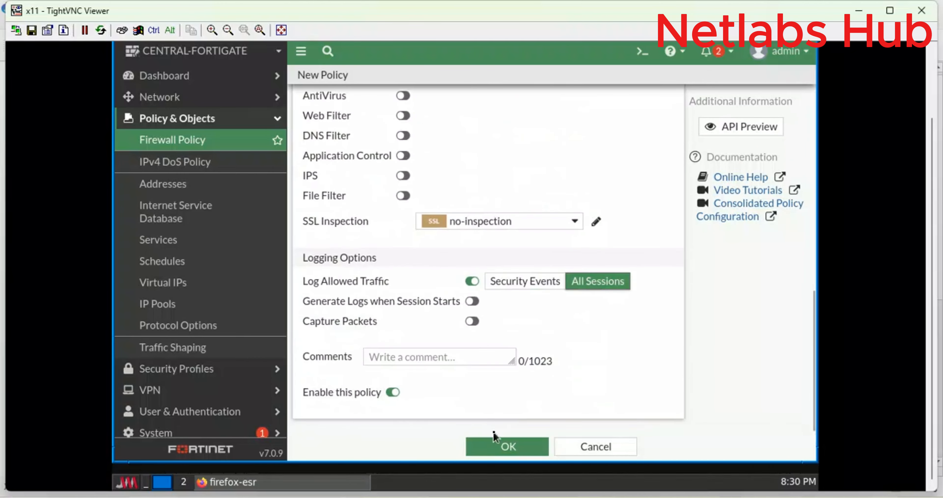
left_click(493, 440)
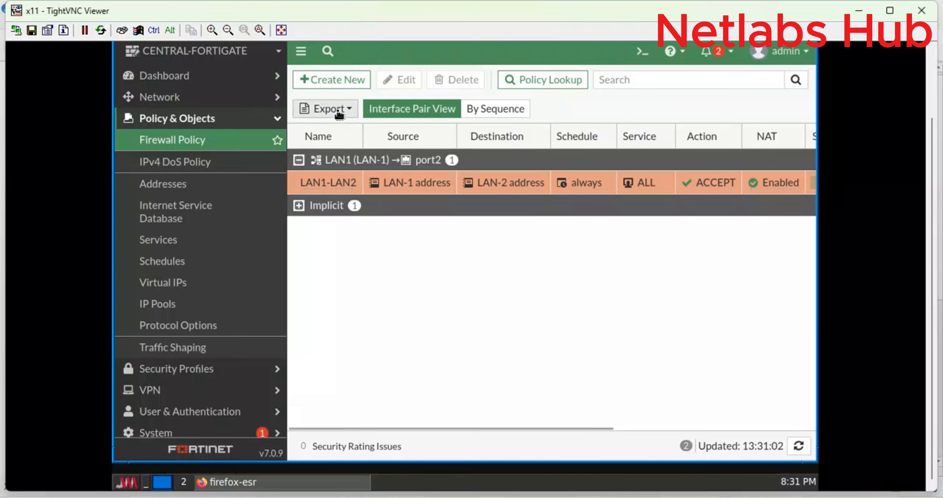
left_click(311, 179)
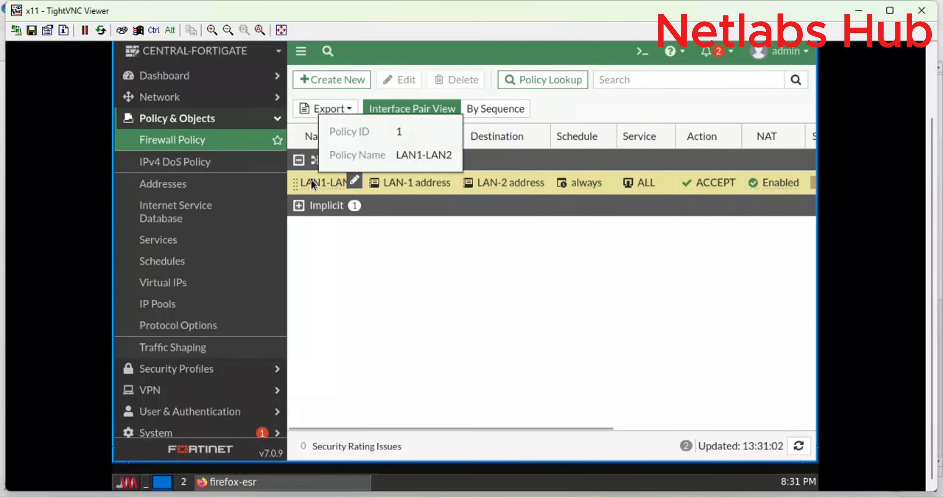
right_click(311, 179)
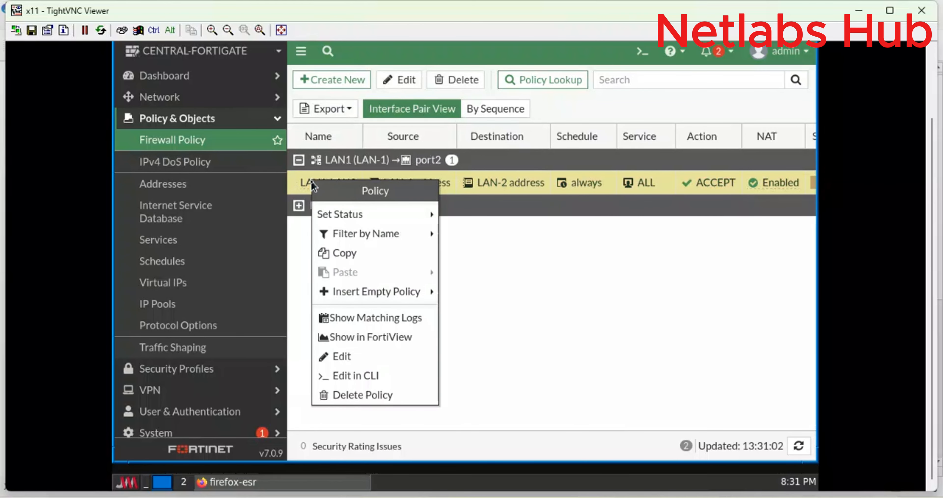
mouse_move(359, 242)
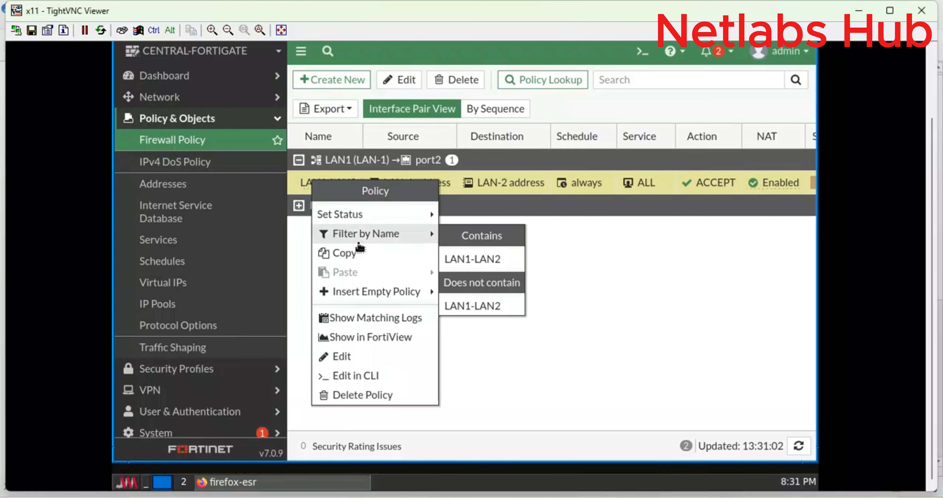
left_click(597, 238)
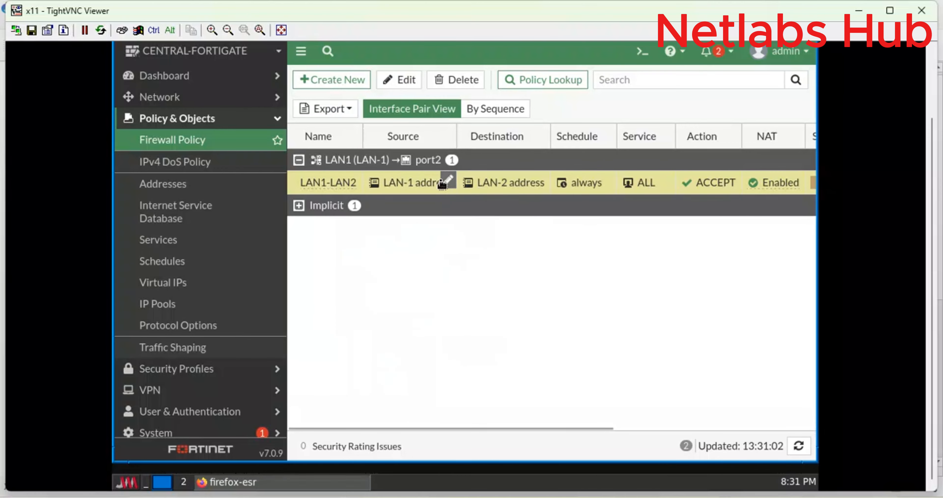
Start a new firewall policy and name it LAN2-LAN1
mouse_move(326, 141)
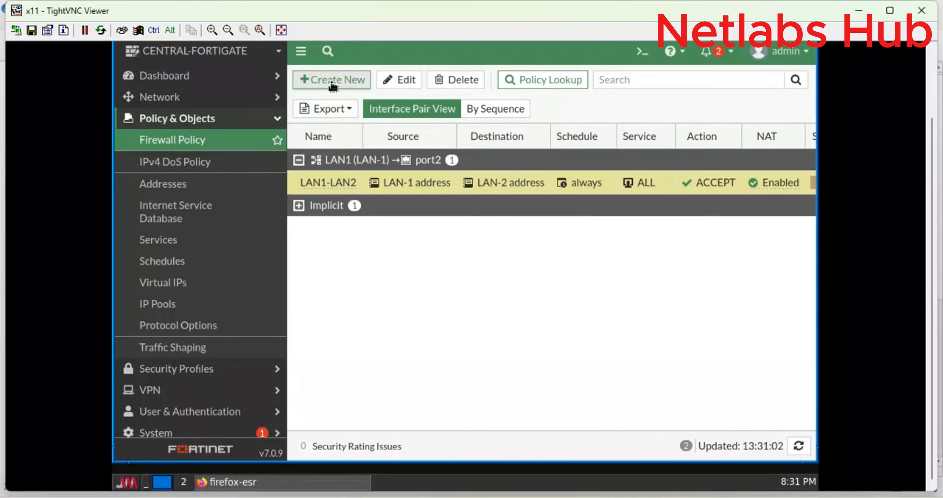
left_click(334, 87)
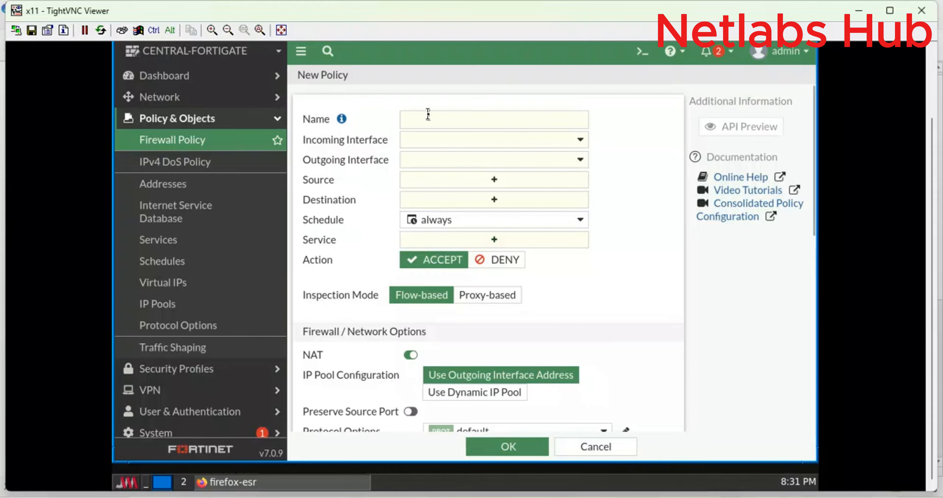
left_click(428, 115)
type("LAN2-LAN1")
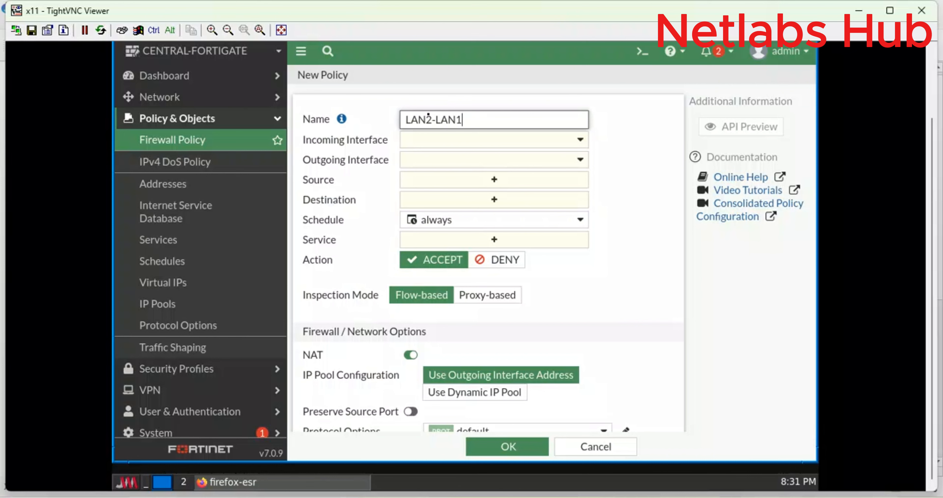
Set the LAN2-LAN1 policy's incoming interface to LAN2 (LAN-2) and its outgoing interface to port2
left_click(475, 139)
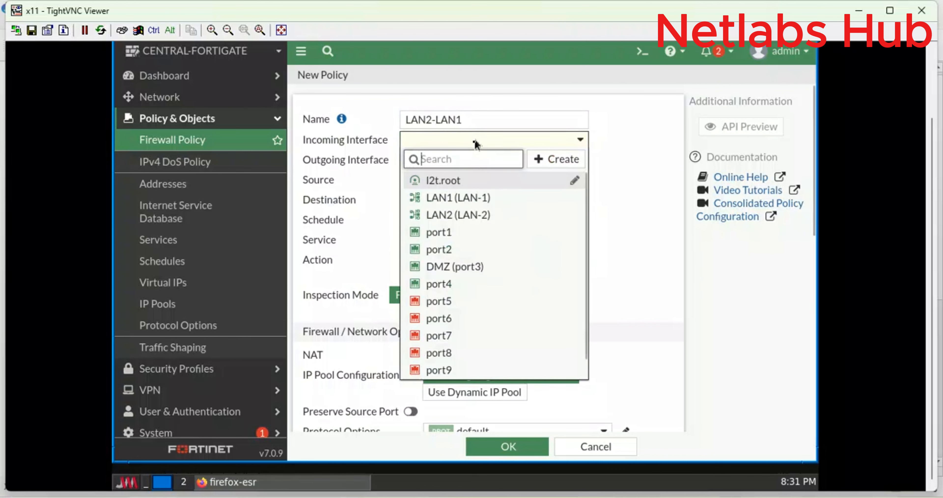
left_click(461, 215)
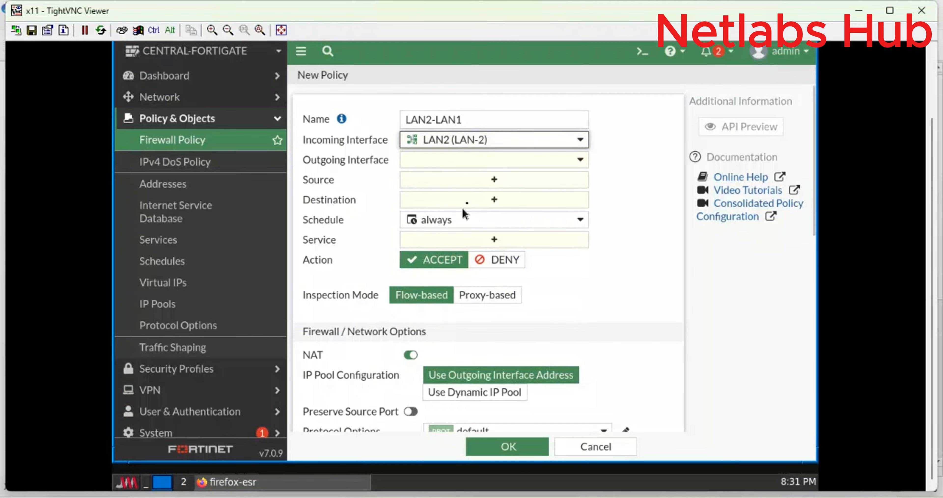
left_click(466, 161)
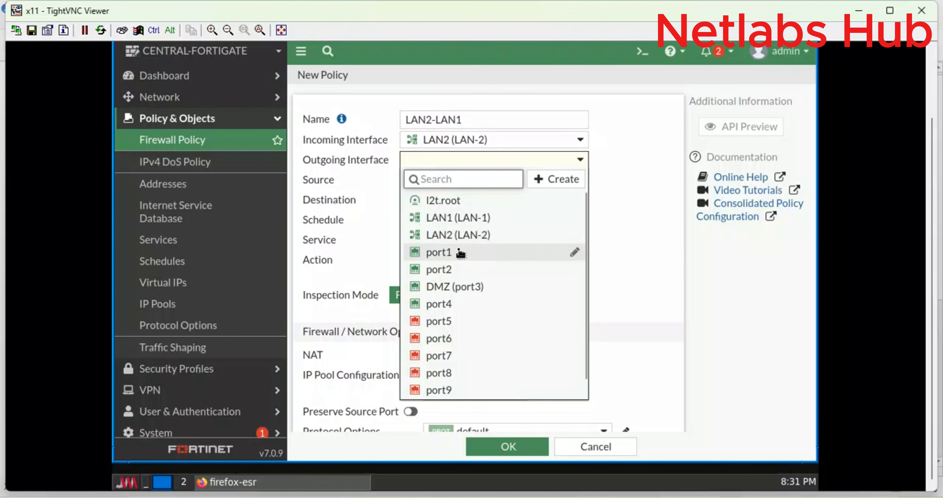
mouse_move(456, 272)
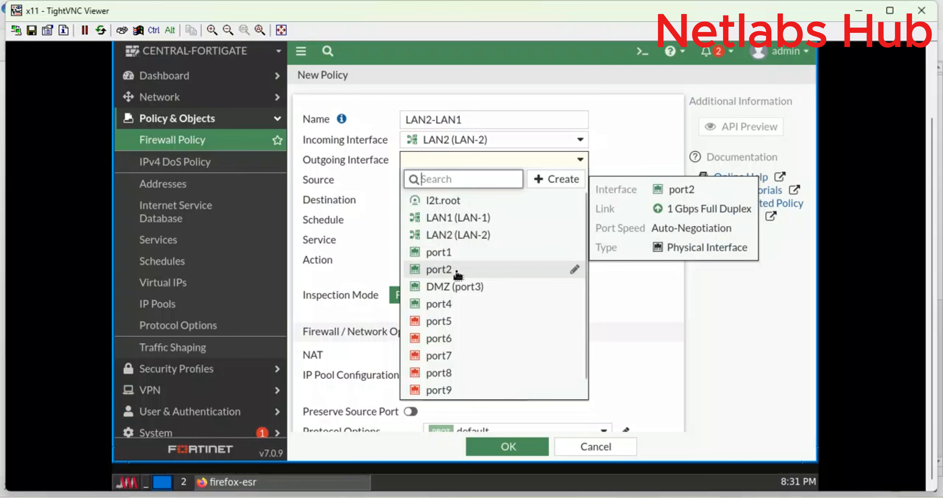
left_click(457, 272)
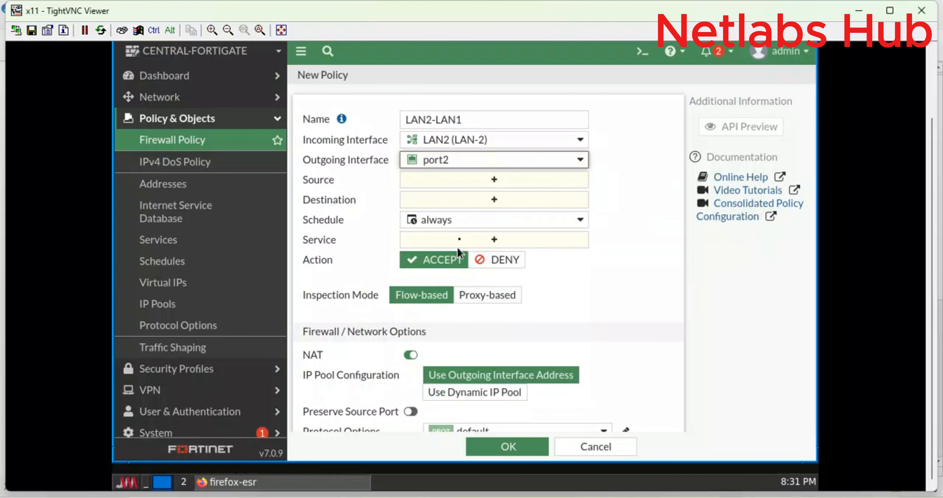
Set the LAN2-LAN1 policy's source to LAN-2 address and its destination to LAN-1 address
left_click(477, 180)
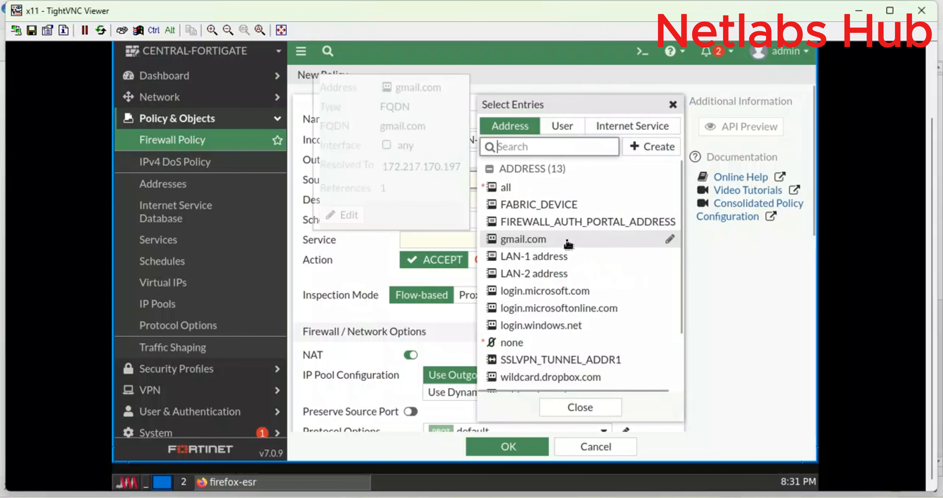
left_click(546, 280)
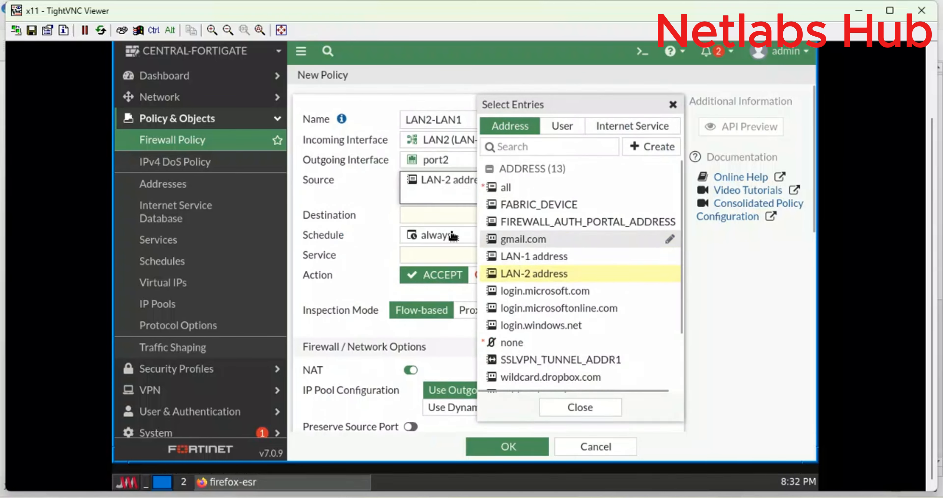
left_click(441, 218)
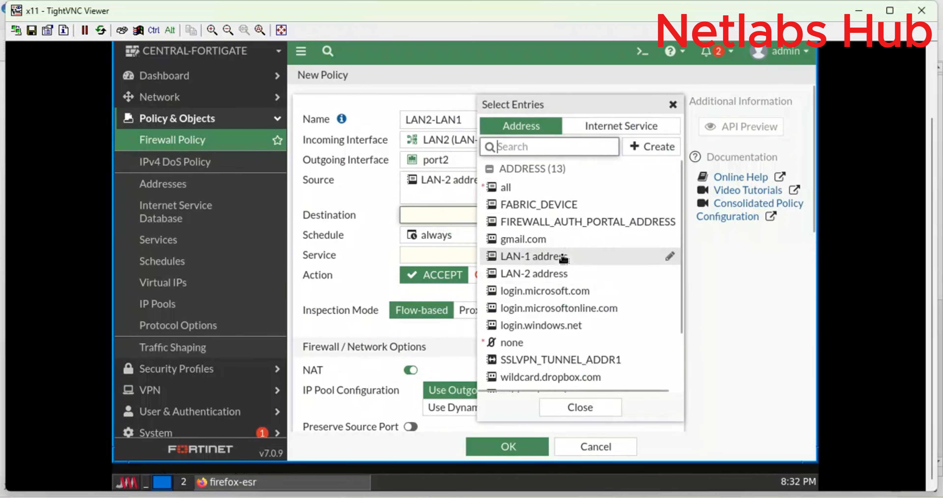
left_click(549, 258)
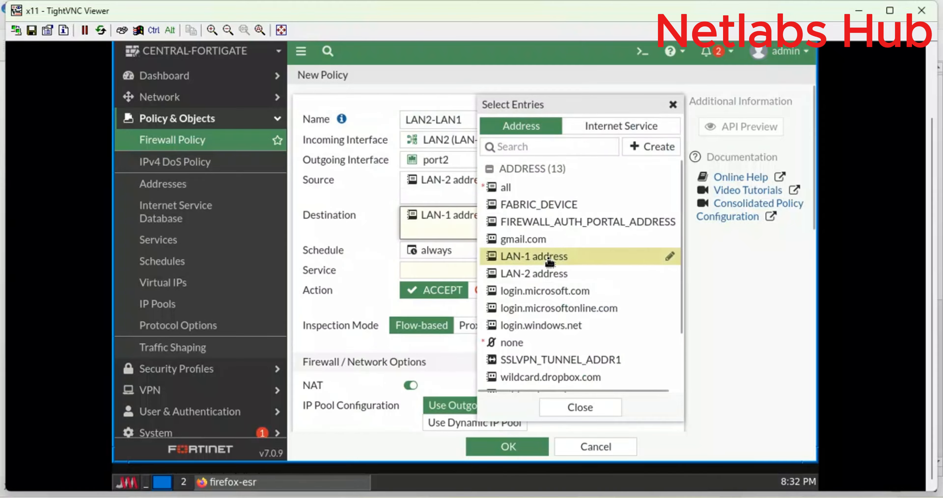
Set the LAN2-LAN1 policy's service to ALL
left_click(435, 270)
left_click(564, 180)
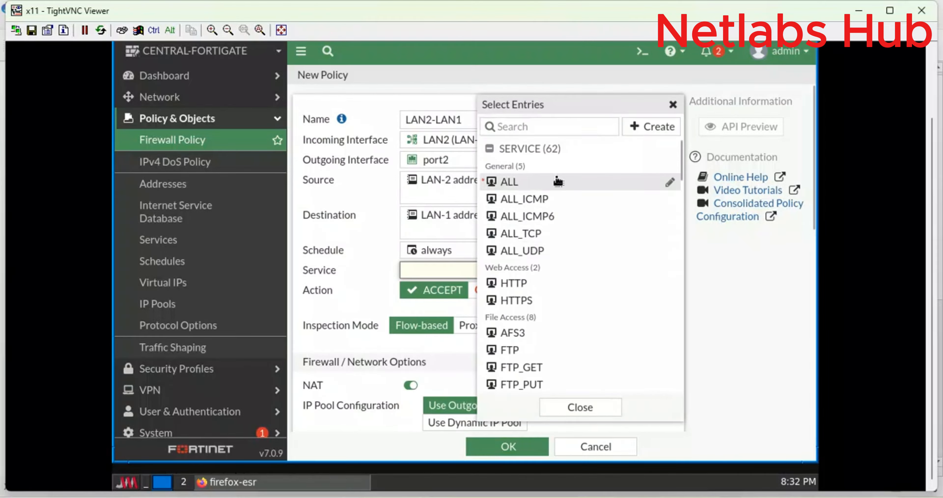
left_click(373, 297)
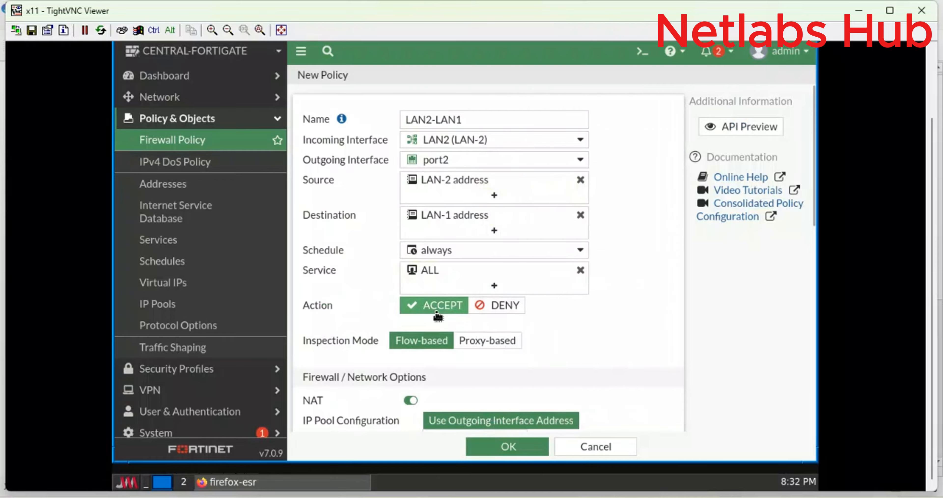
Log allowed traffic for All Sessions and save the LAN2-LAN1 policy
scroll(469, 348, "down", 10)
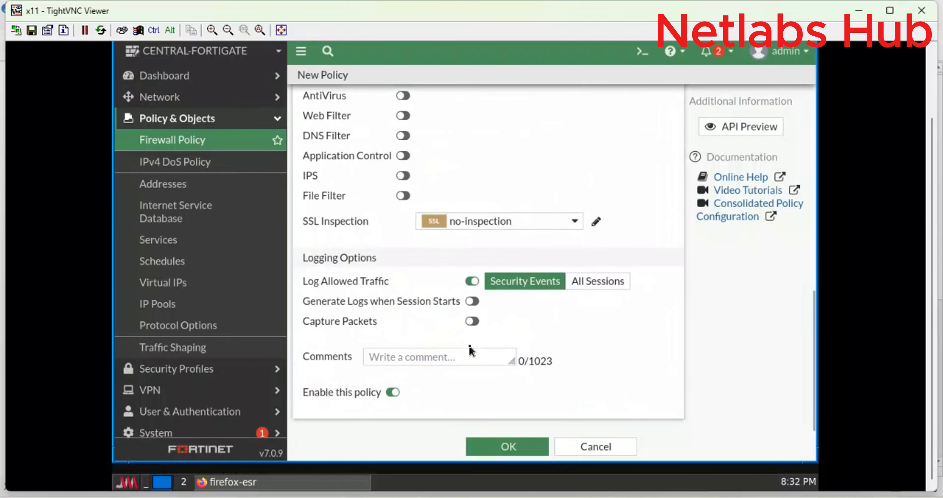
left_click(585, 283)
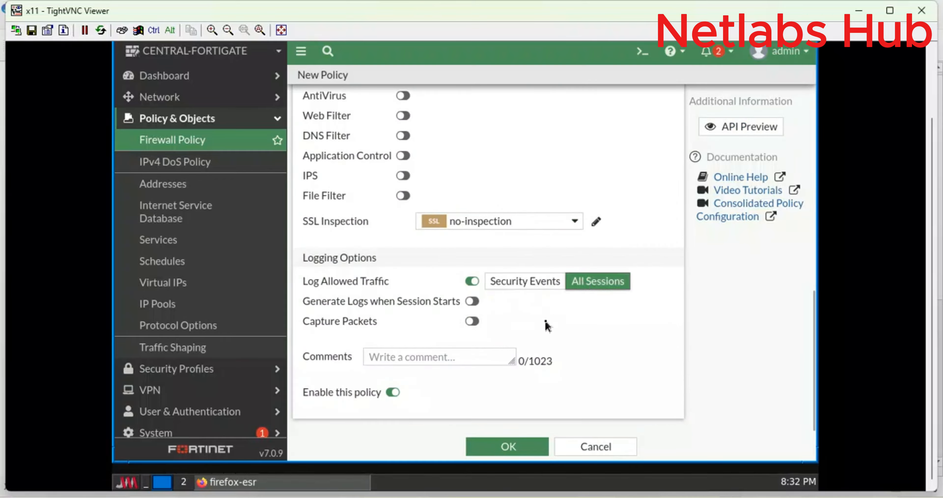
left_click(503, 445)
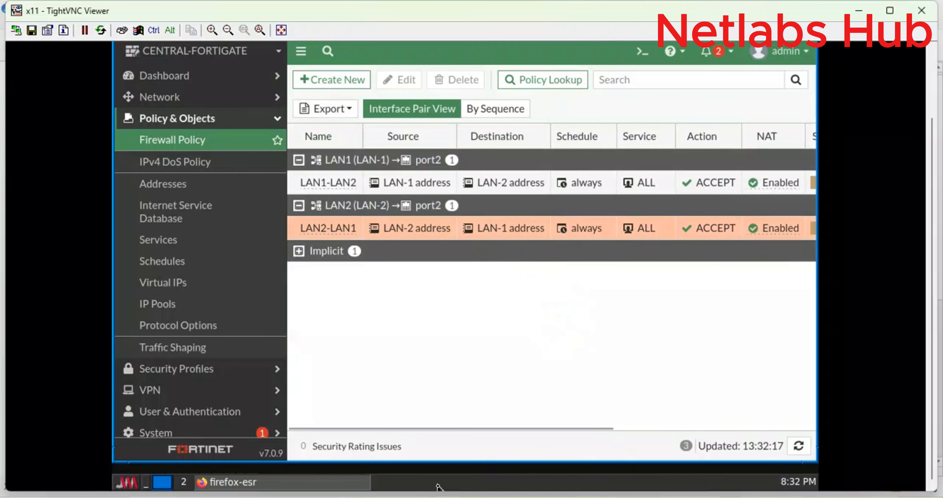
Switch to GNS3, open PC1's console and try to obtain an address with ip dhcp
mouse_move(435, 491)
left_click(435, 472)
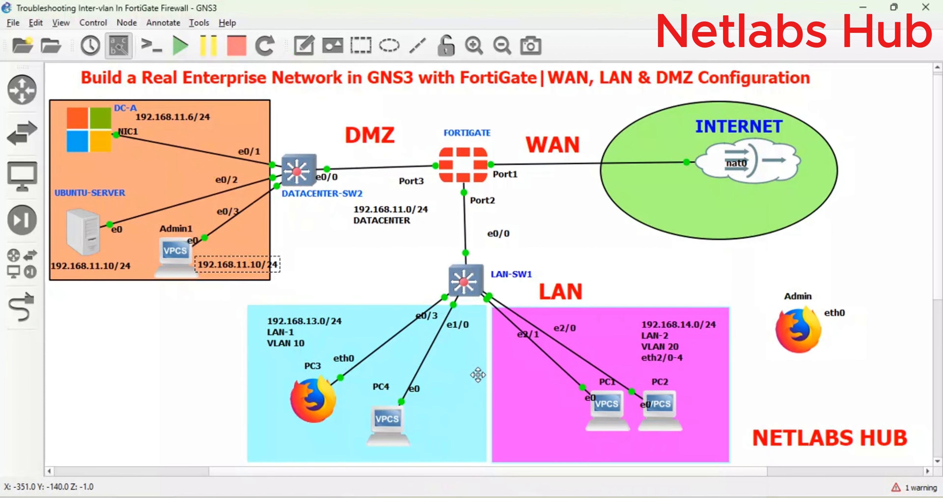
double_click(615, 408)
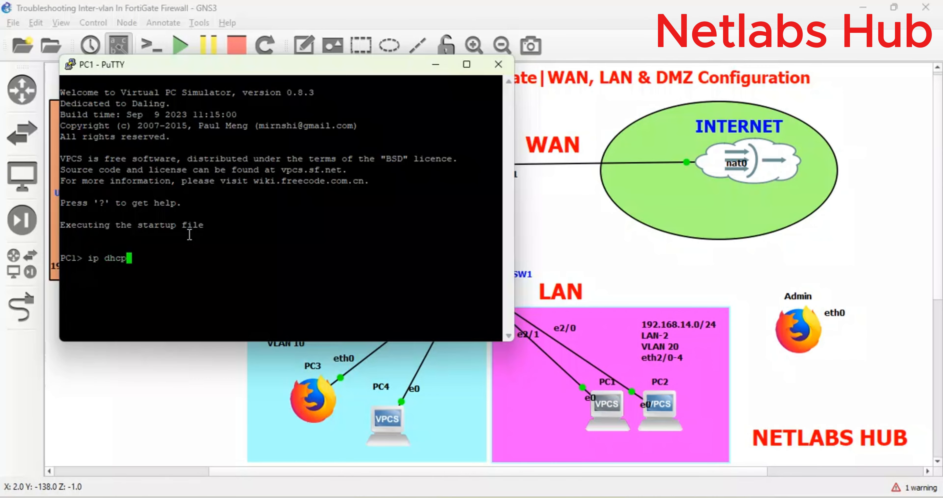
key("Return")
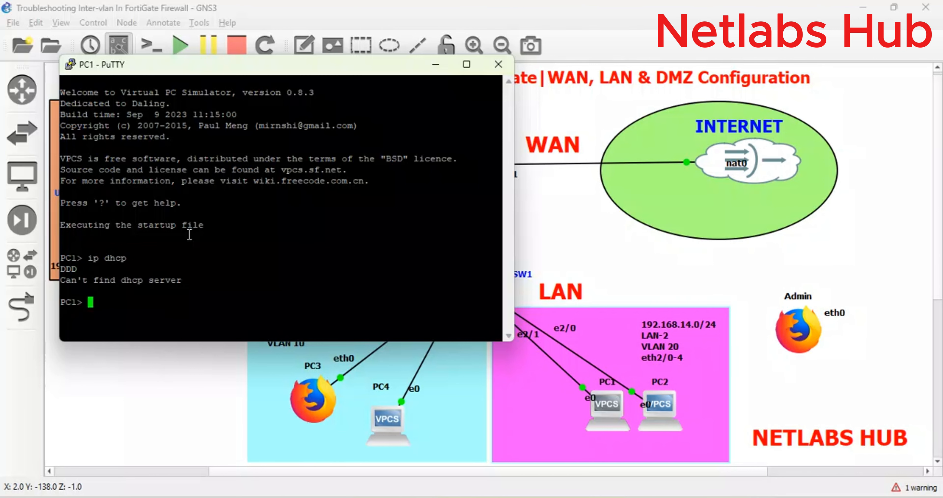
left_click(434, 66)
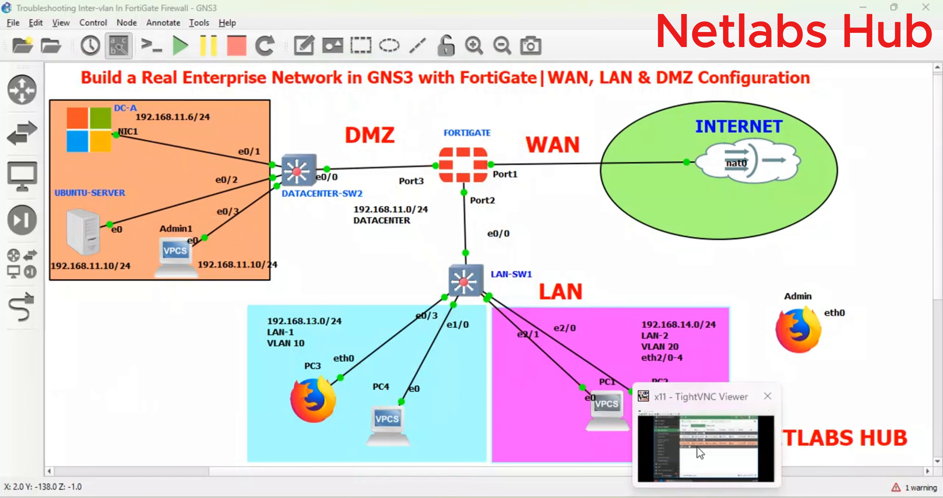
Switch to the FortiGate page in TightVNC Viewer and review the LAN2 (LAN-2) interface's VLAN, address, administrative access and DHCP server settings
left_click(701, 475)
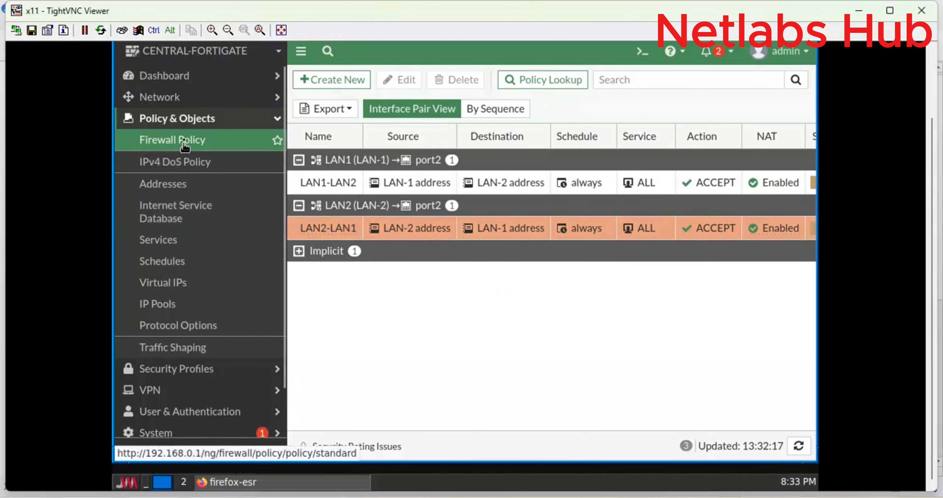
left_click(191, 100)
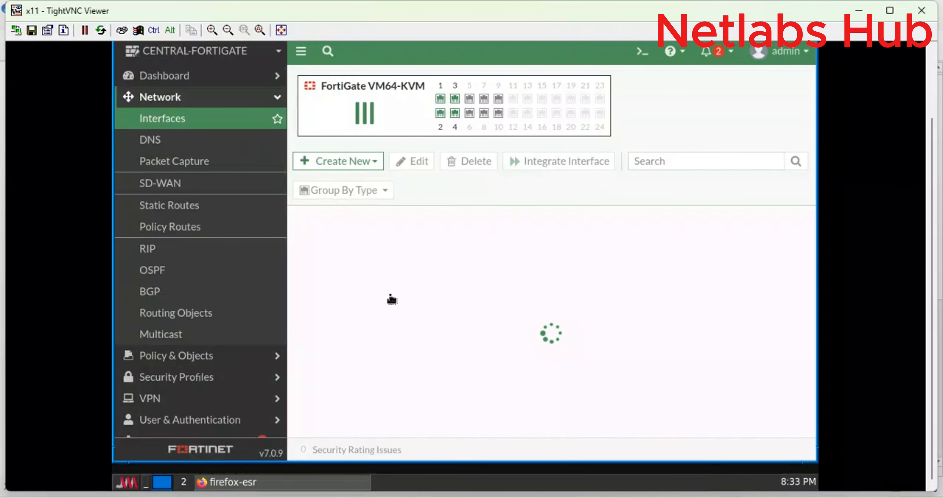
left_click(297, 367)
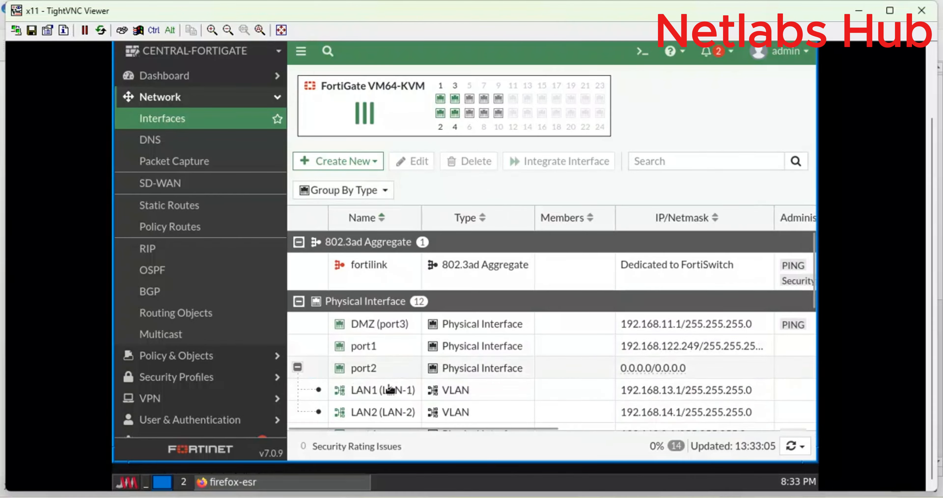
double_click(379, 413)
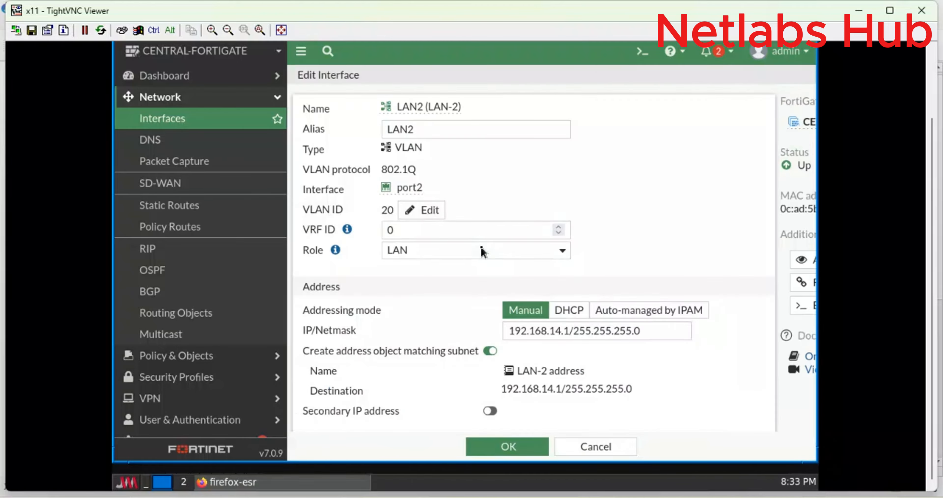
scroll(480, 247, "down", 10)
scroll(481, 249, "up", 5)
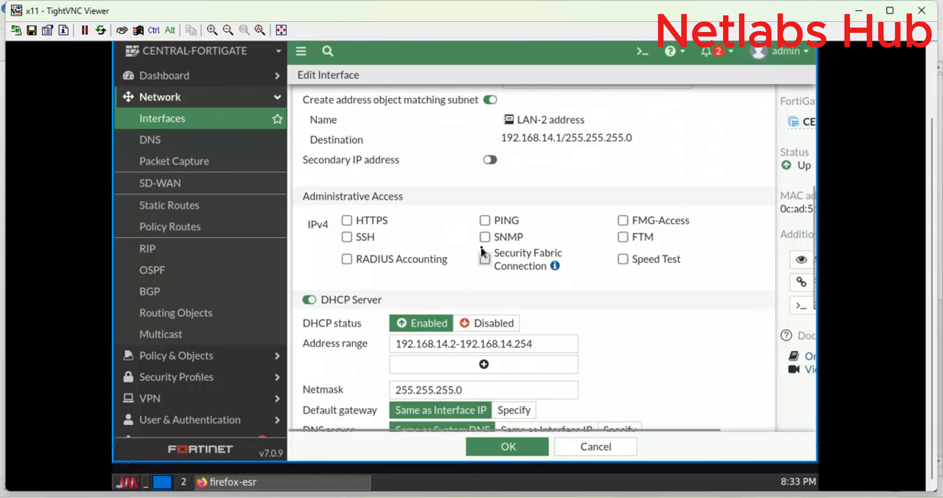
scroll(481, 249, "down", 5)
scroll(480, 247, "up", 15)
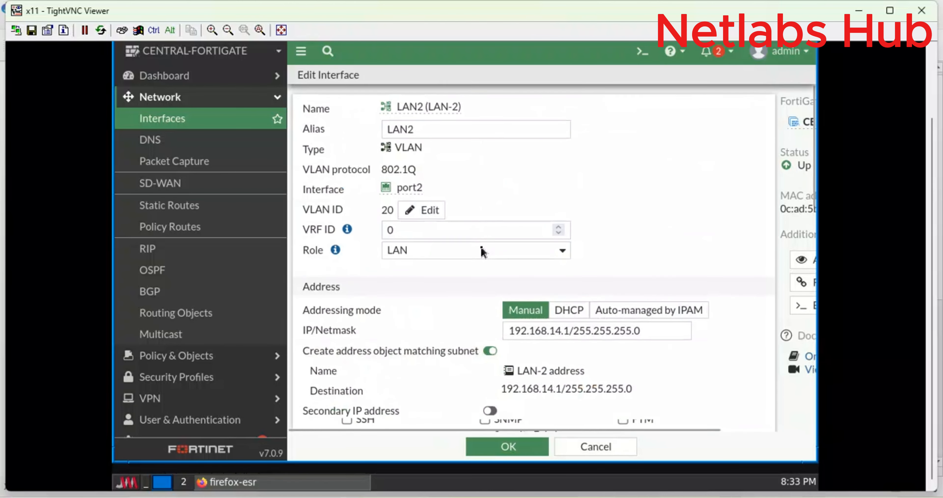
scroll(481, 247, "down", 2)
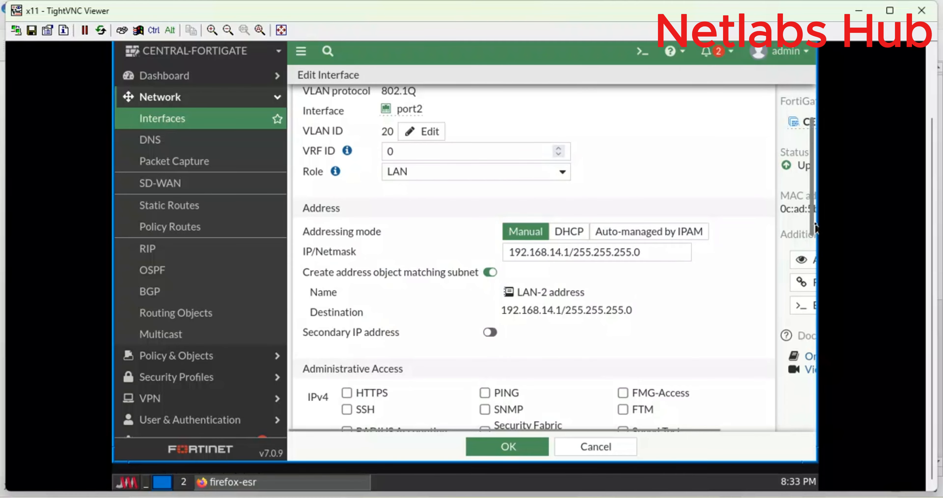
left_click_drag(814, 229, 817, 275)
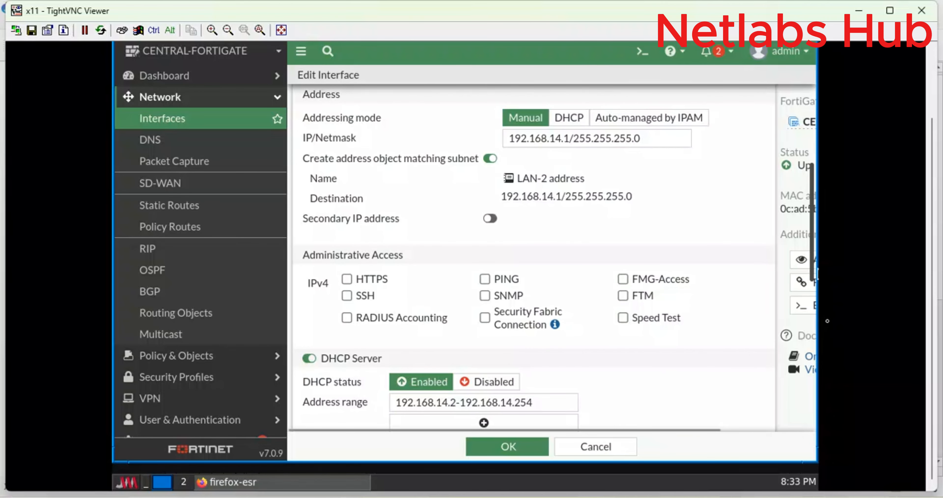
scroll(675, 337, "down", 3)
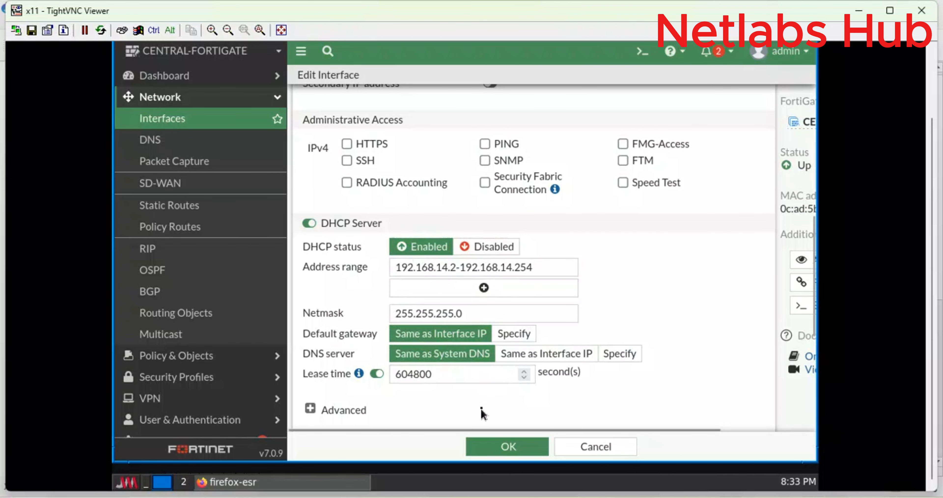
left_click(502, 446)
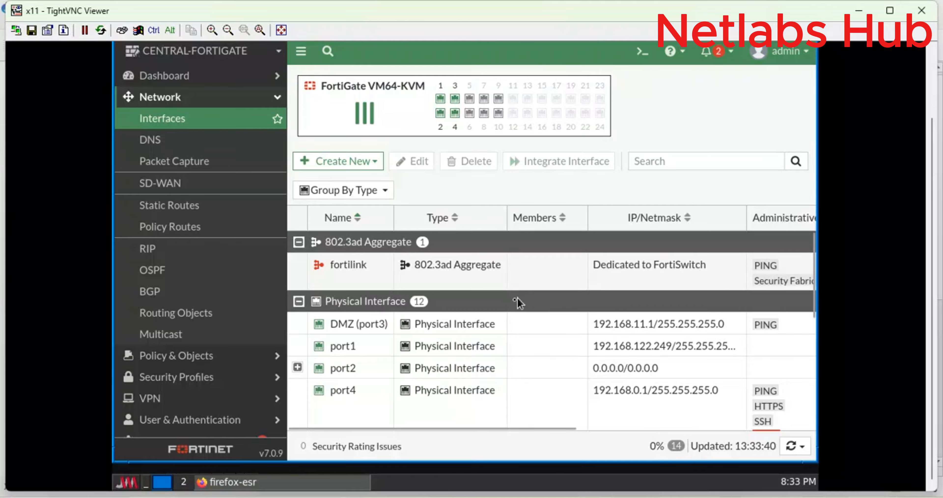
Allow PING and HTTPS administrative access on the LAN2 (LAN-2) VLAN interface under port2 and save it
left_click(298, 367)
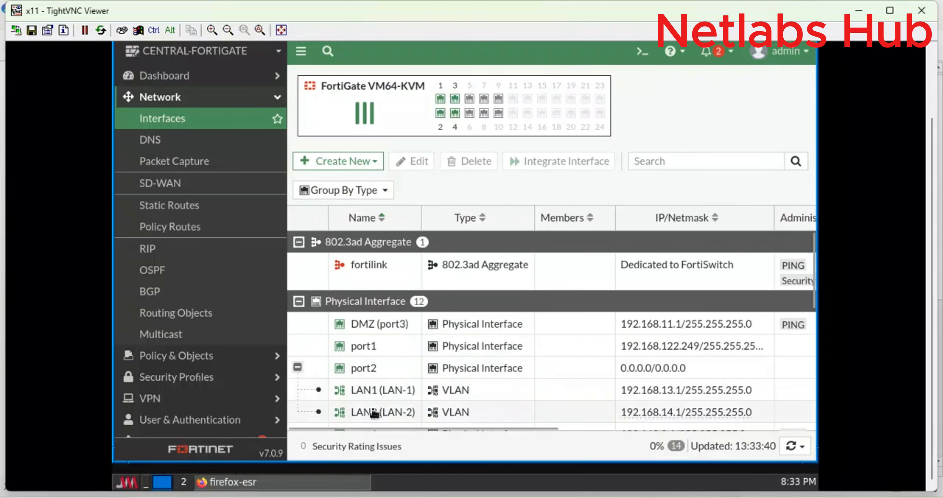
double_click(374, 412)
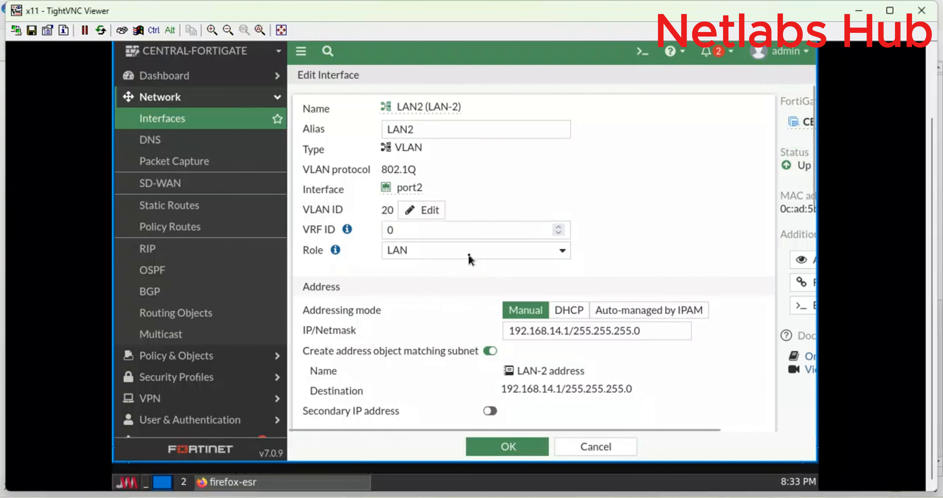
scroll(467, 256, "down", 10)
scroll(471, 260, "up", 10)
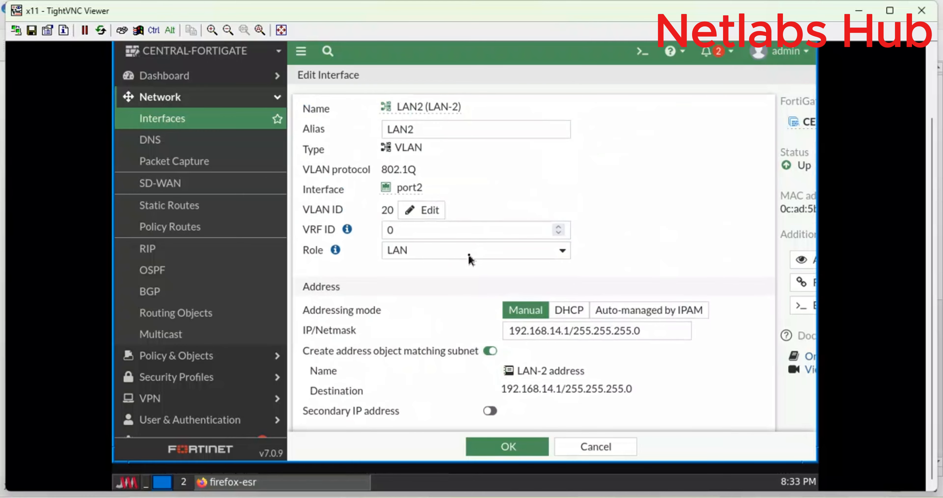
left_click_drag(813, 202, 813, 297)
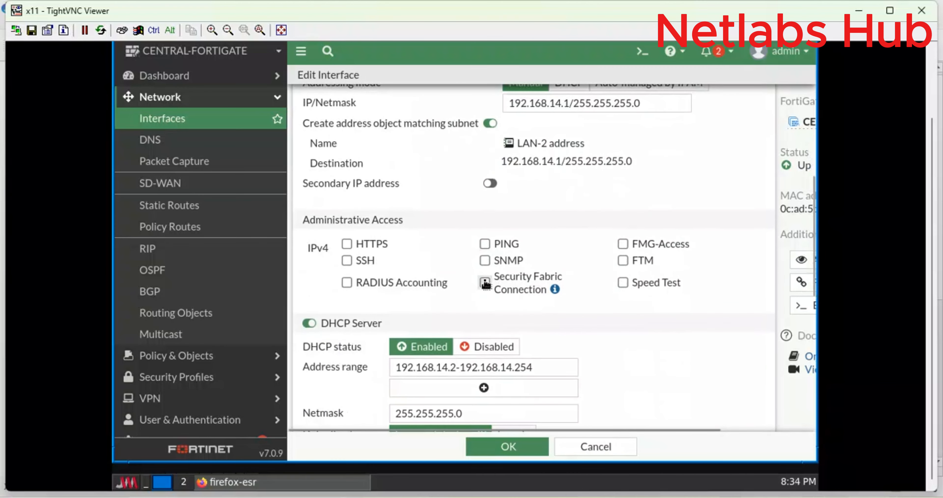
left_click(484, 243)
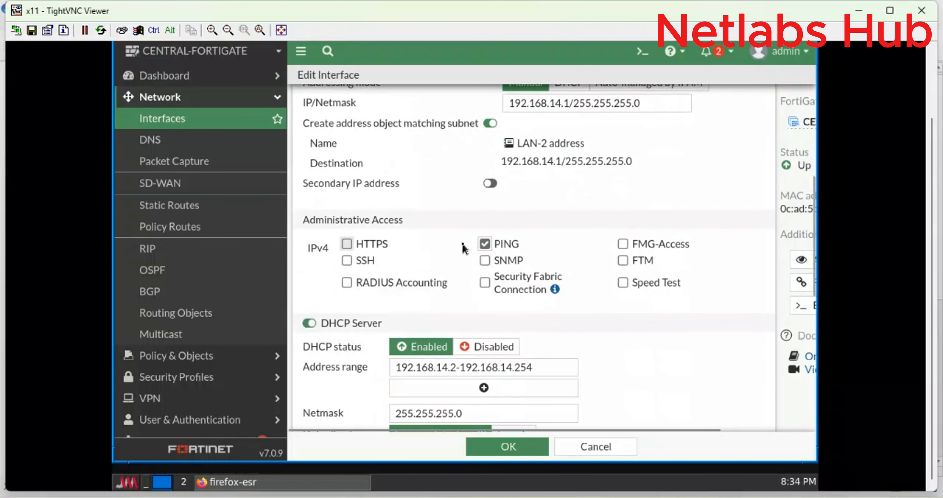
left_click(344, 244)
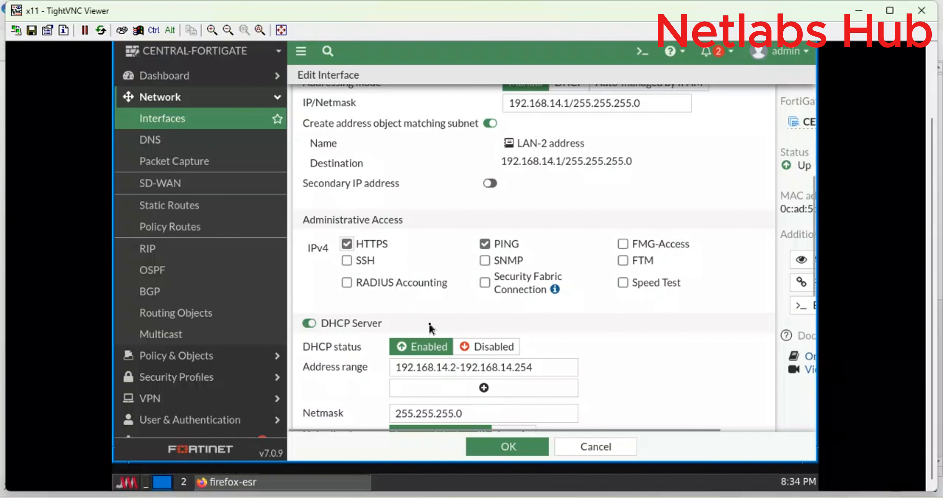
left_click(514, 447)
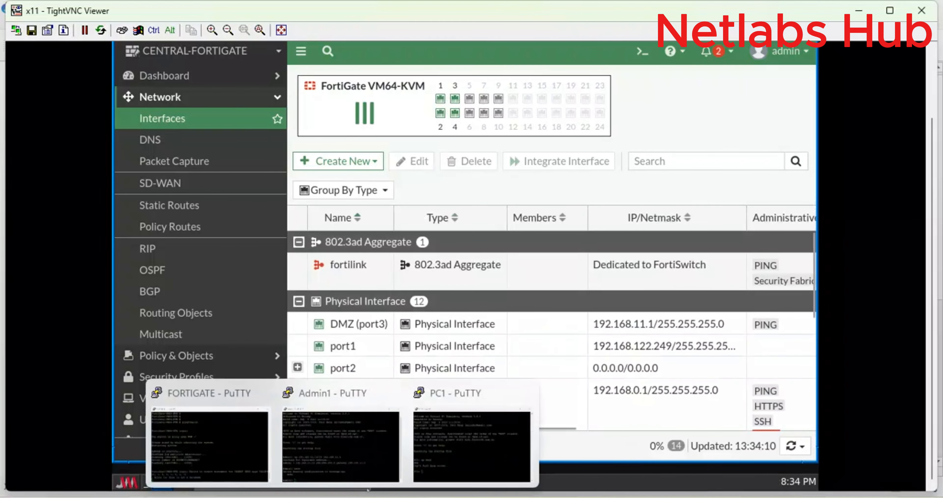
Switch to PC1's PuTTY console, run ip dhcp again, and return to the GNS3 topology
left_click(476, 439)
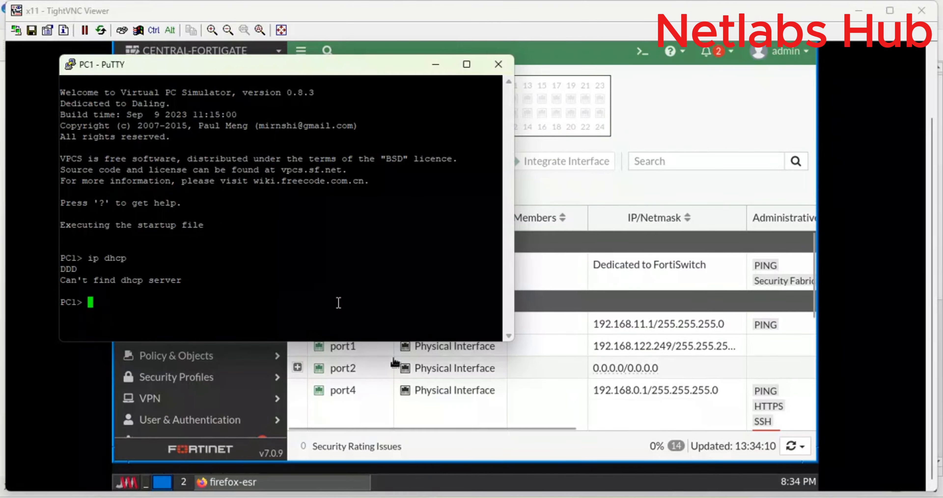
key("Up")
key("Return")
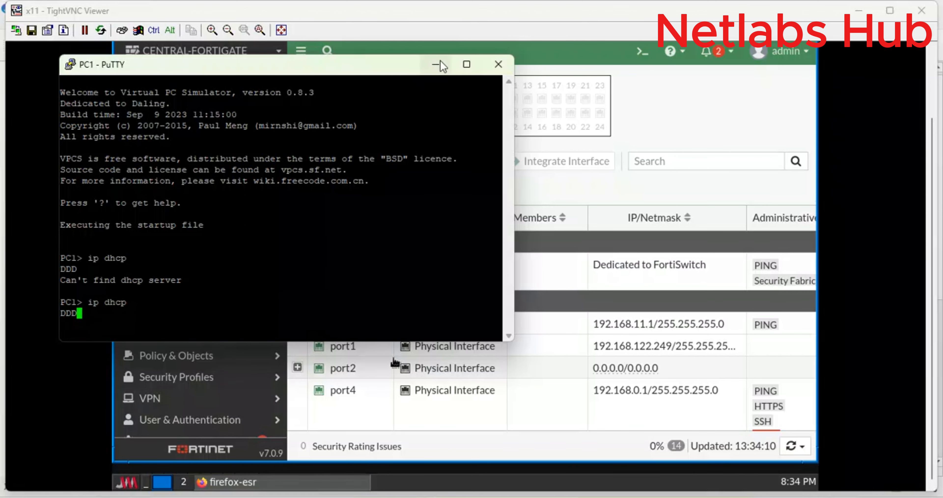
left_click(435, 64)
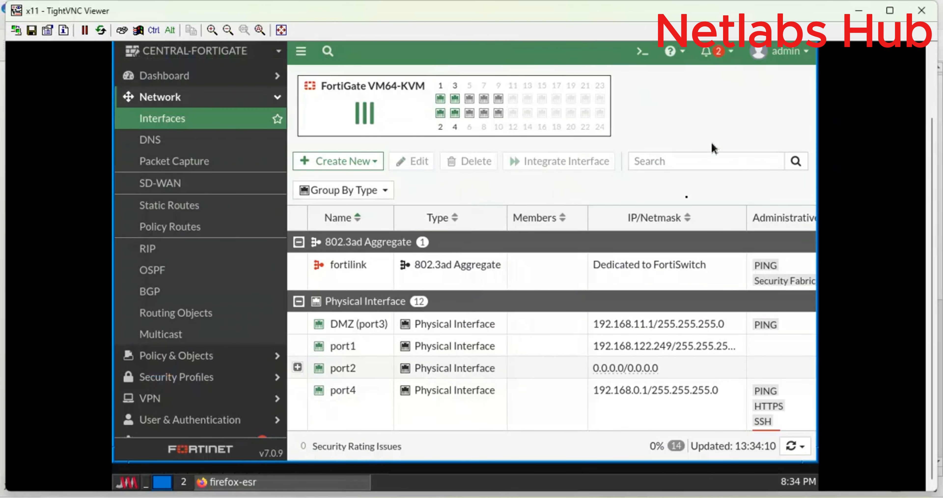
mouse_move(432, 496)
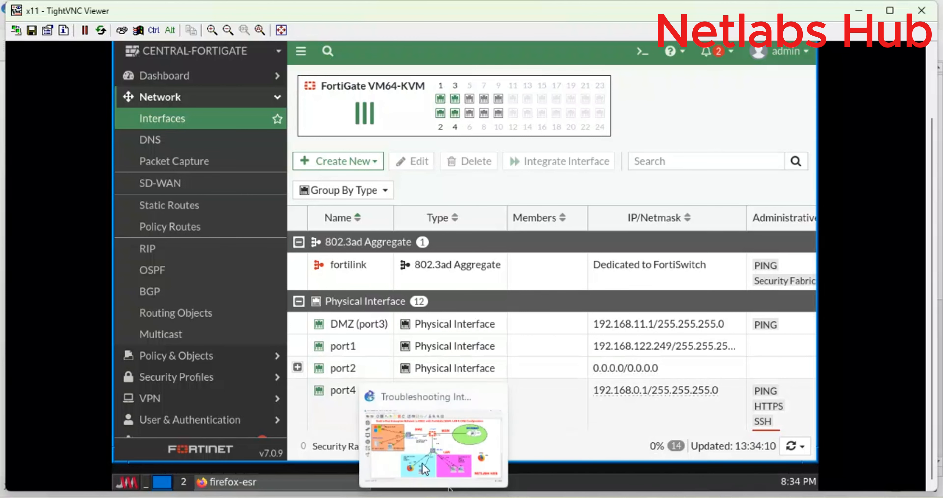
left_click(415, 442)
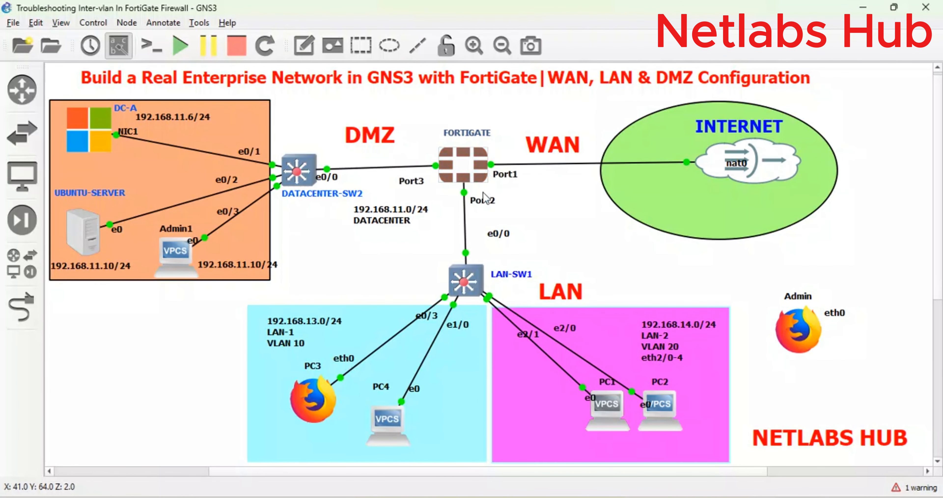
Nudge the Port2 label slightly closer to the link between FORTIGATE and LAN-SW1
left_click_drag(486, 204, 484, 202)
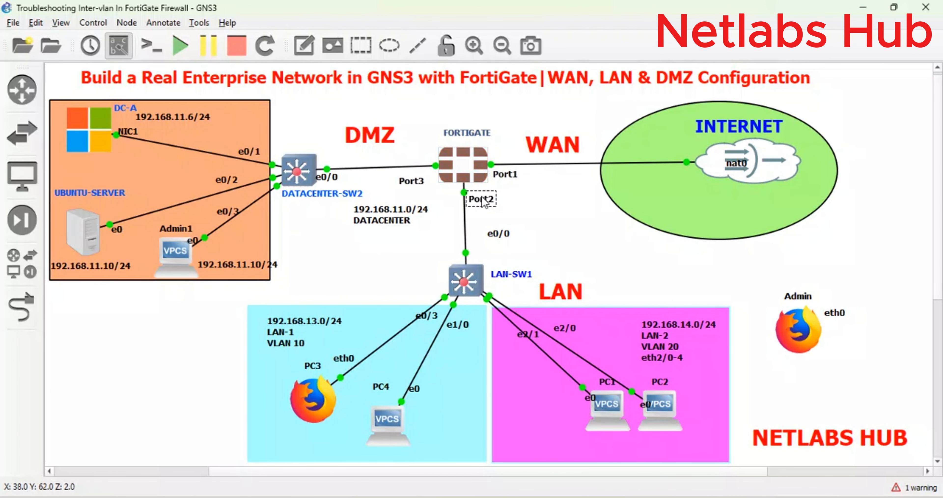
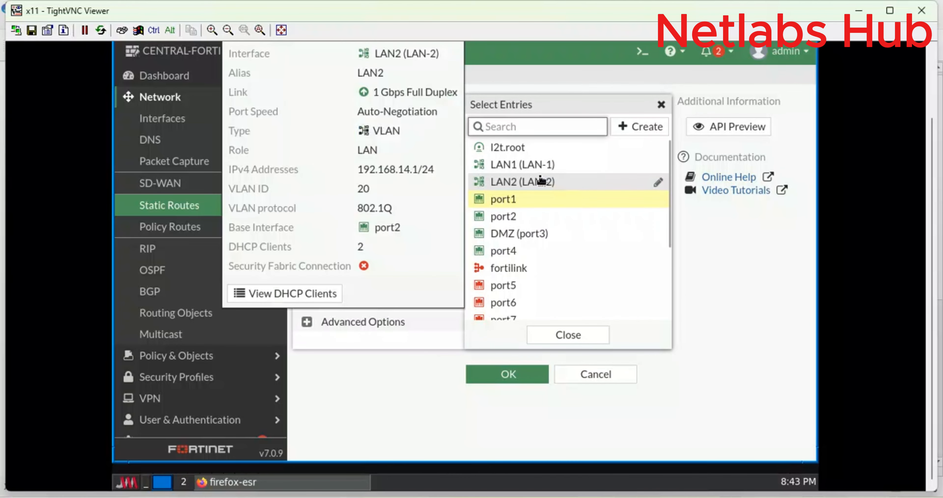
Remove port1 from the new static route's interface selection and clear the gateway address
mouse_move(539, 176)
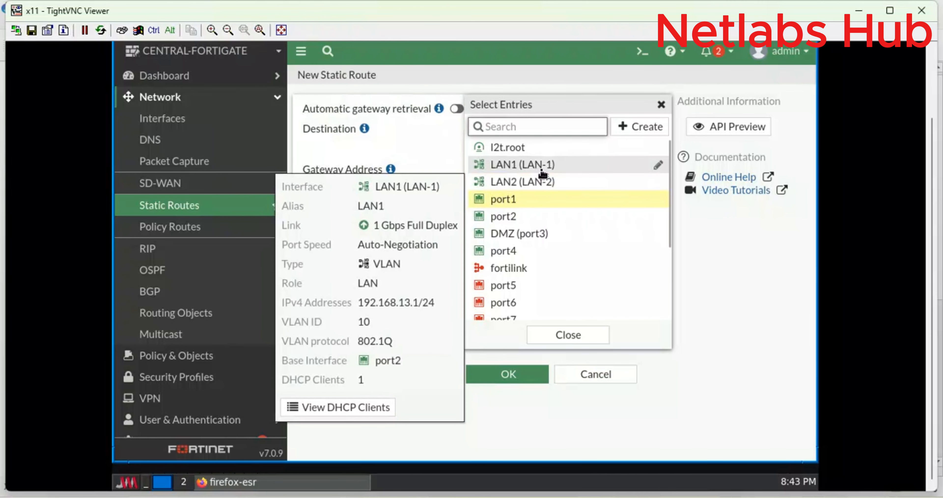
left_click(529, 201)
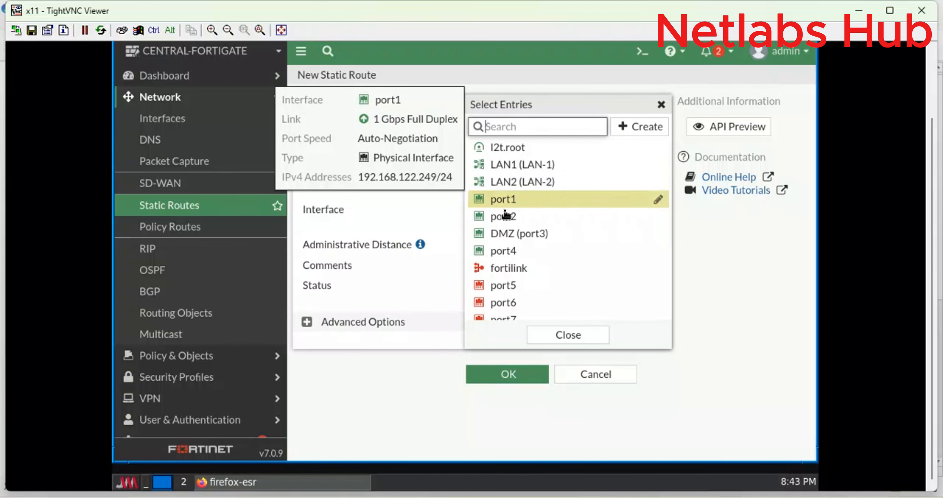
left_click(524, 206)
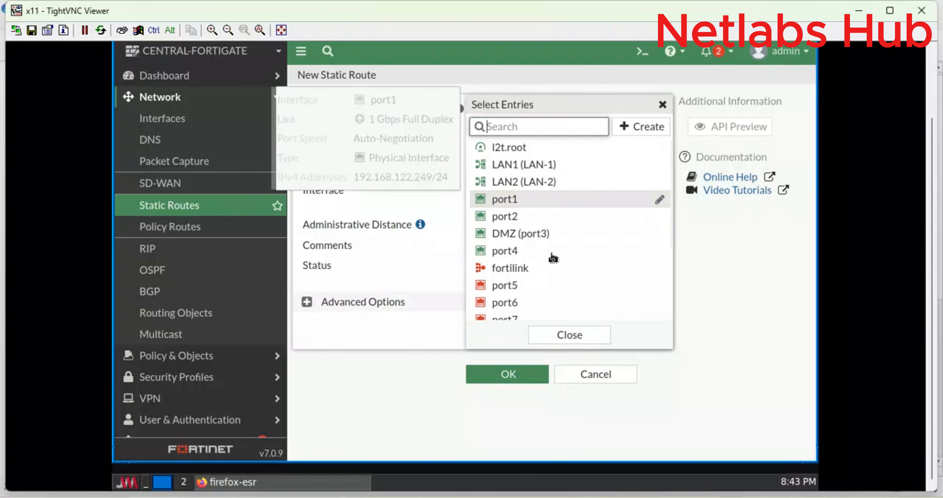
left_click(559, 342)
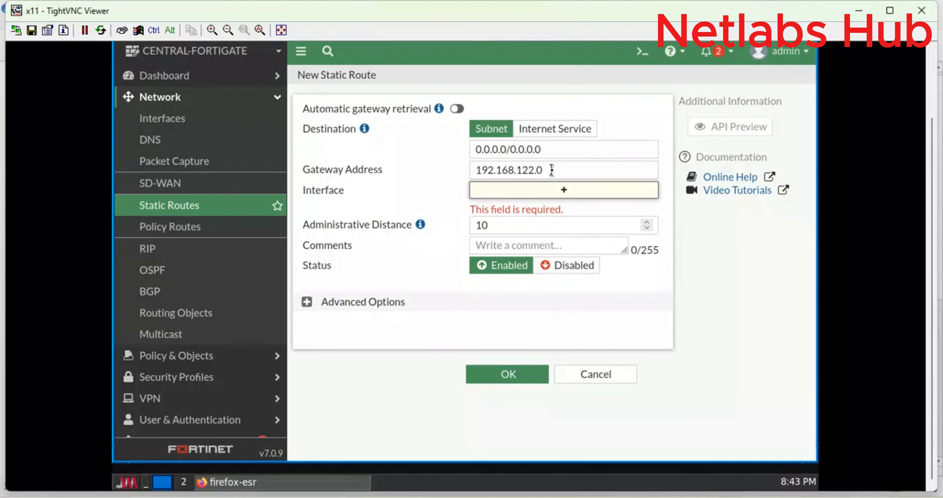
left_click_drag(552, 170, 457, 159)
key("BackSpace")
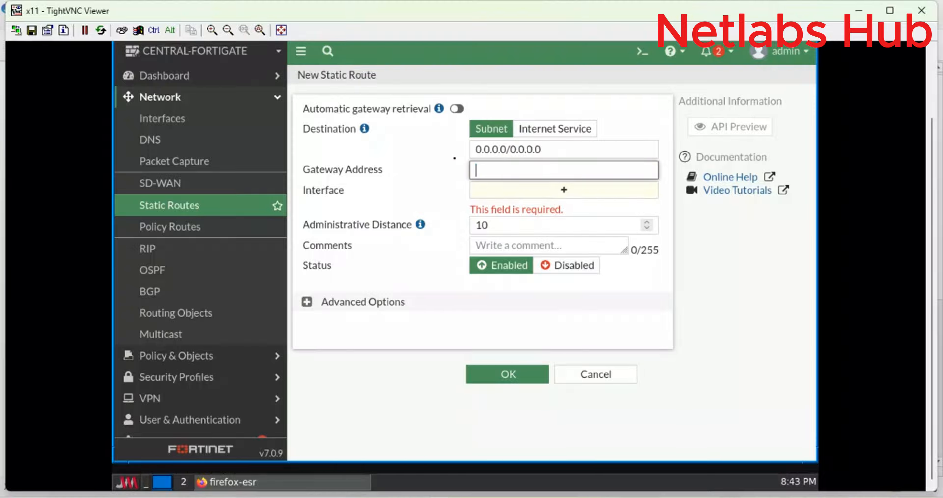
Assign port1 as the interface of the 0.0.0.0/0.0.0.0 static route, set its gateway to Dynamic, and save the route
left_click(534, 197)
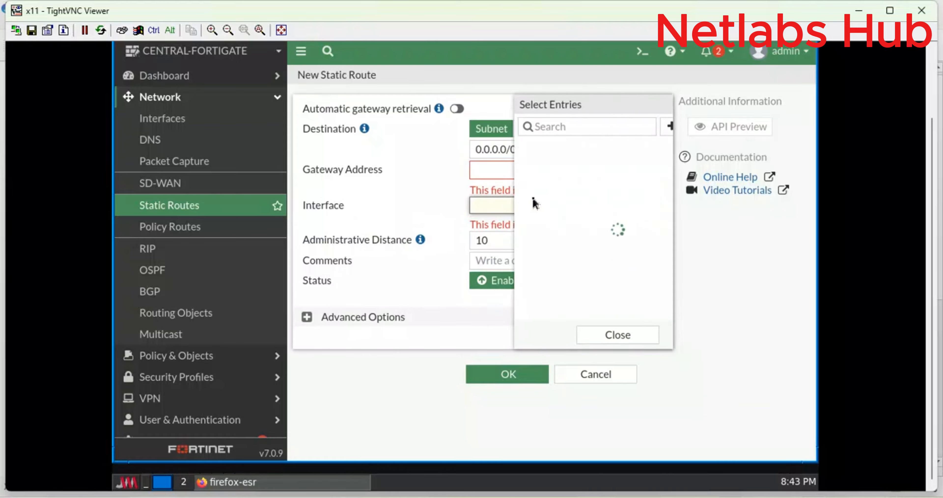
left_click(516, 207)
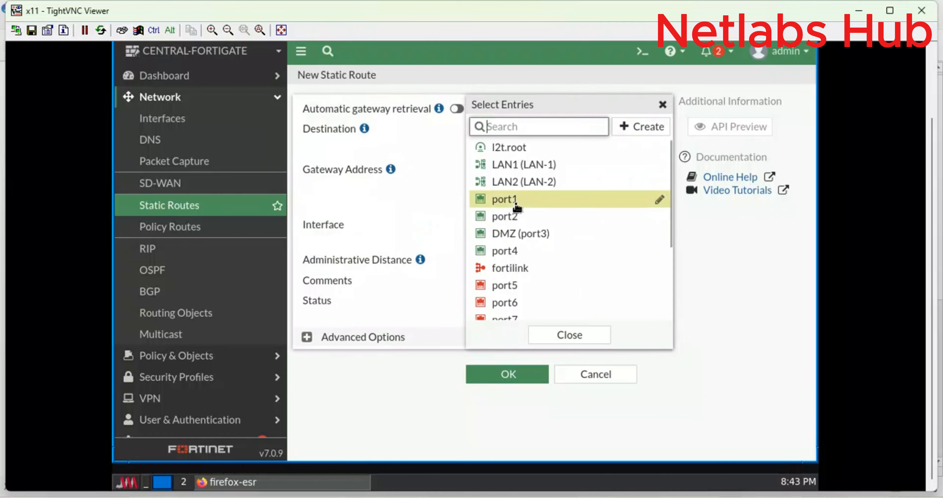
left_click(548, 335)
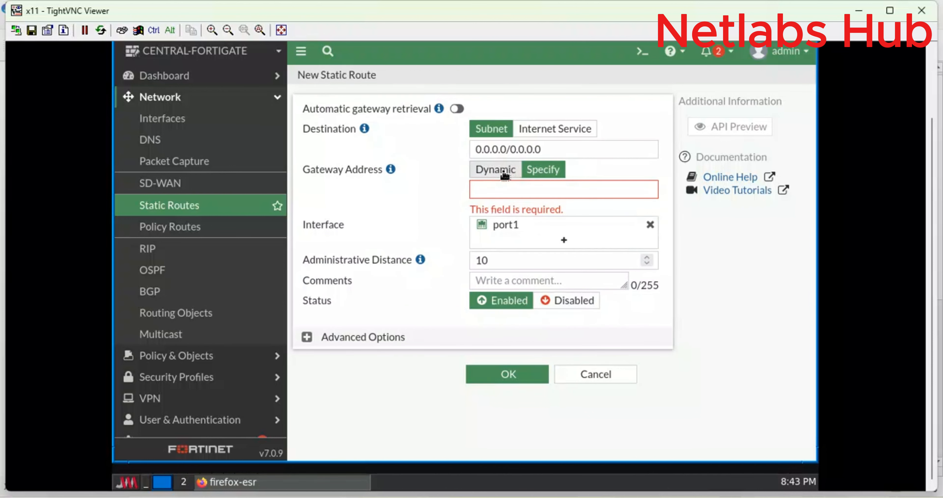
left_click(509, 170)
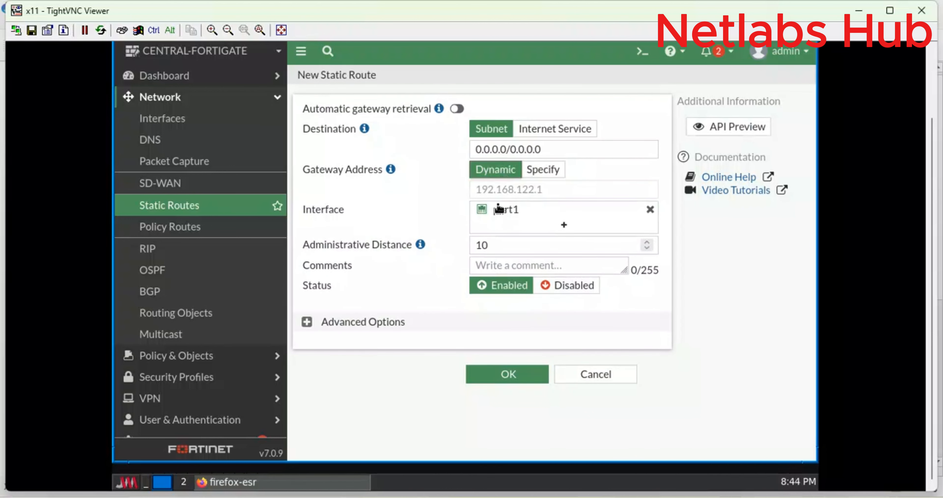
left_click(507, 375)
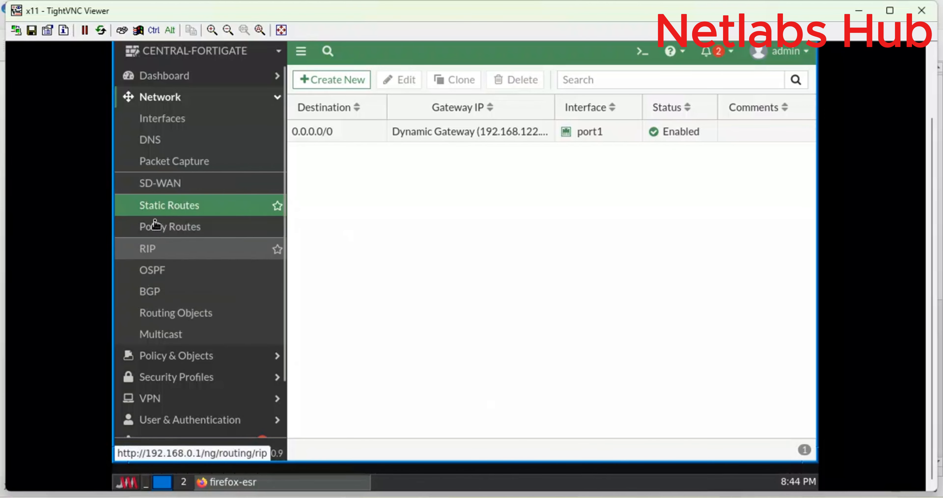
Start a new firewall policy and name it LAN1-WAN
scroll(179, 260, "down", 2)
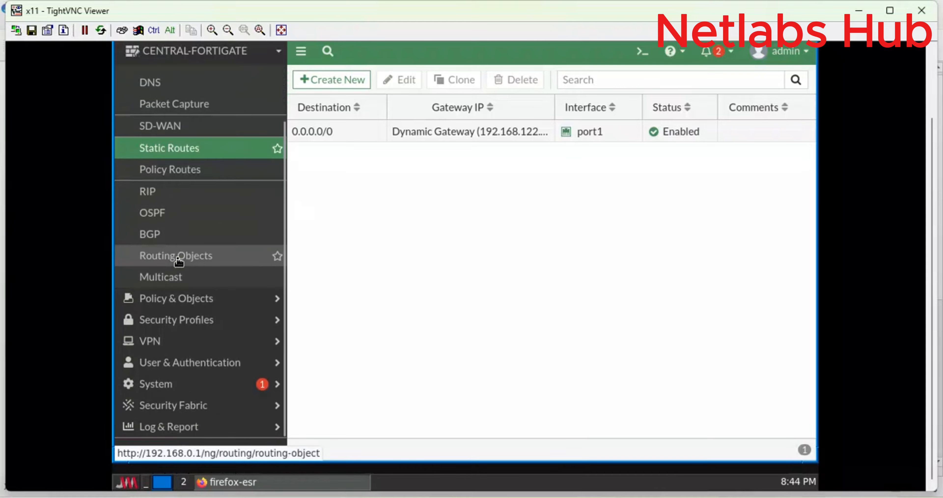
left_click(194, 300)
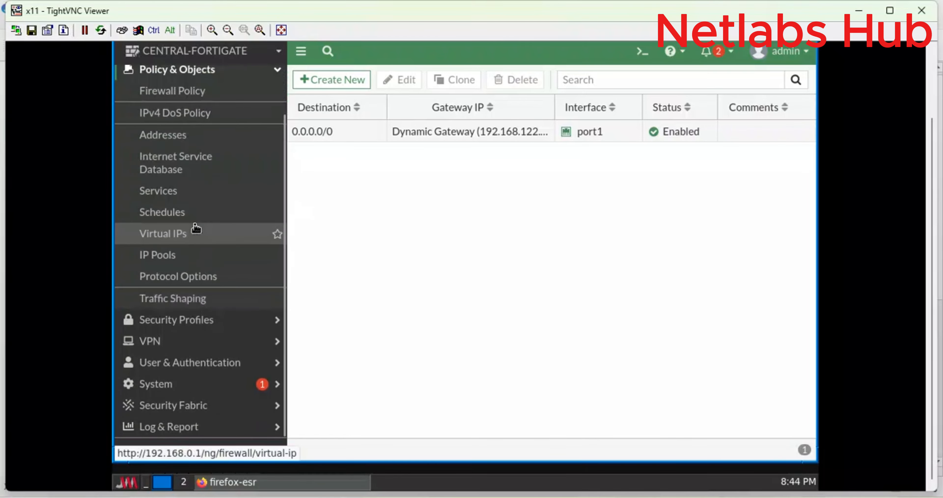
left_click(154, 91)
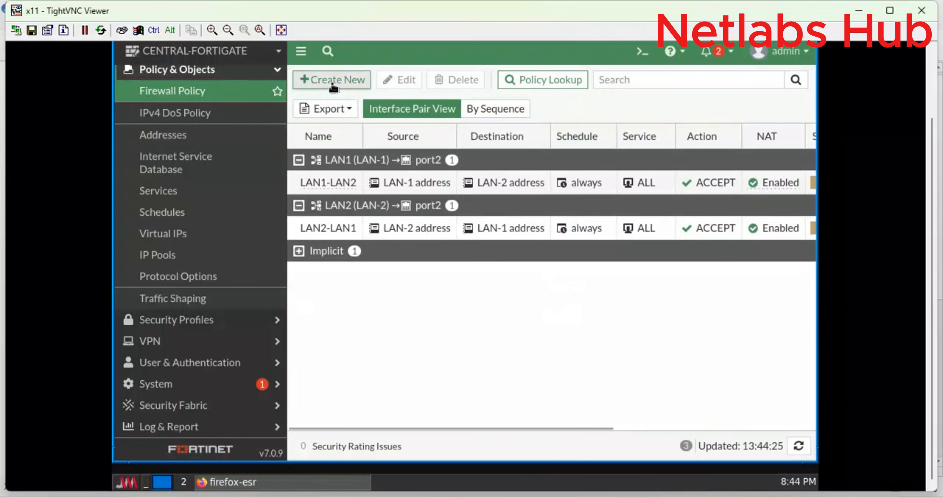
left_click(331, 86)
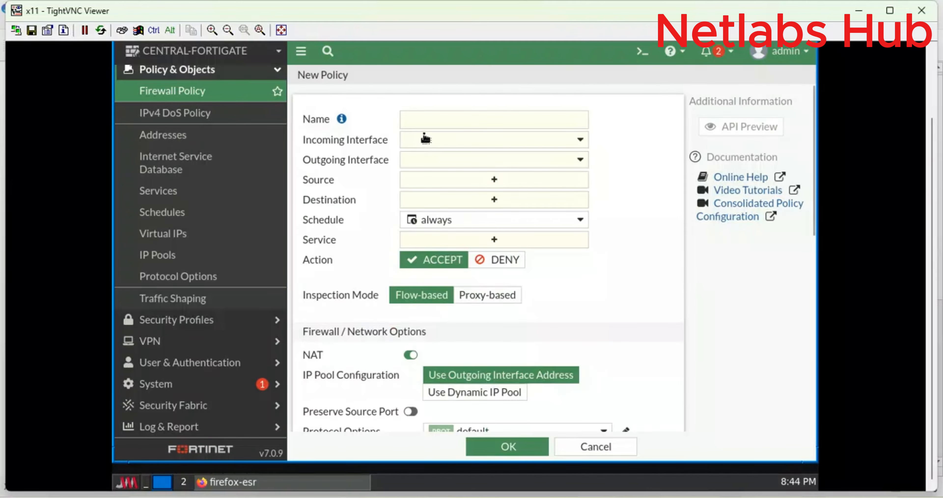
left_click(420, 123)
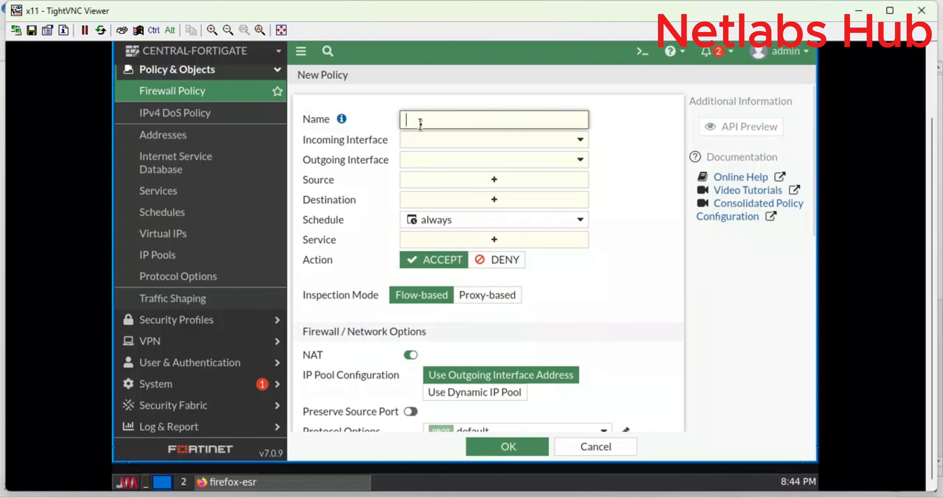
type("LAN")
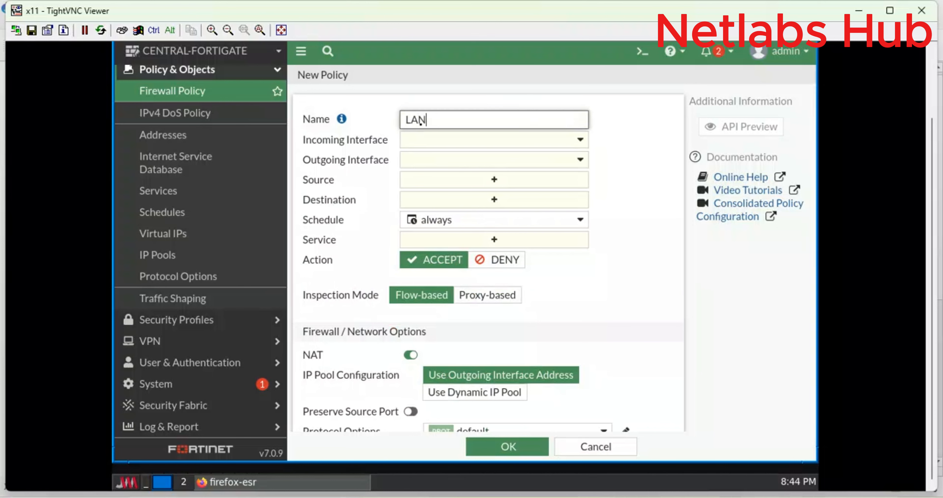
type("1-WAN")
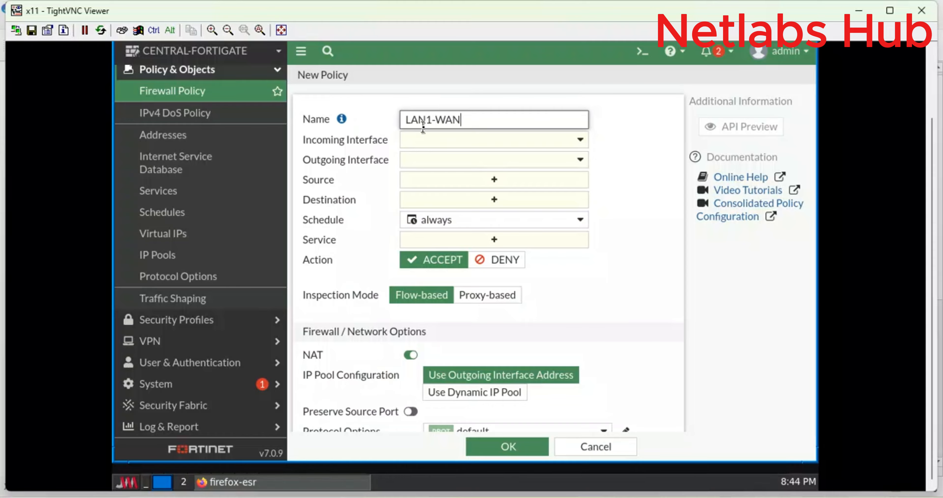
Set the LAN1-WAN policy's incoming interface to LAN1 (LAN-1) and its outgoing interface to port1
left_click(431, 140)
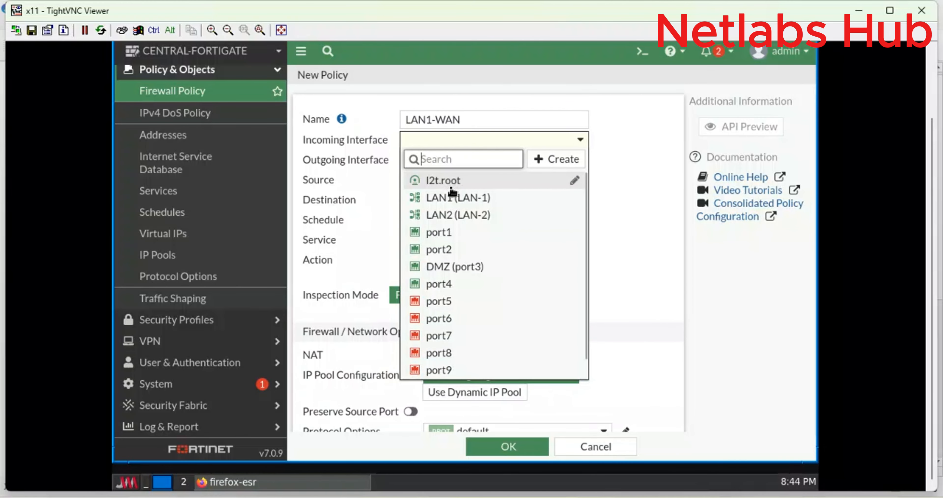
left_click(463, 200)
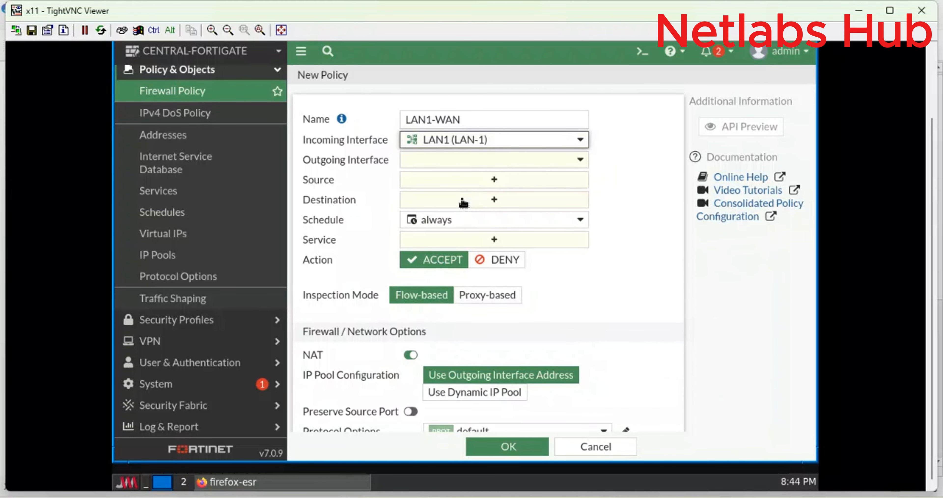
left_click(435, 161)
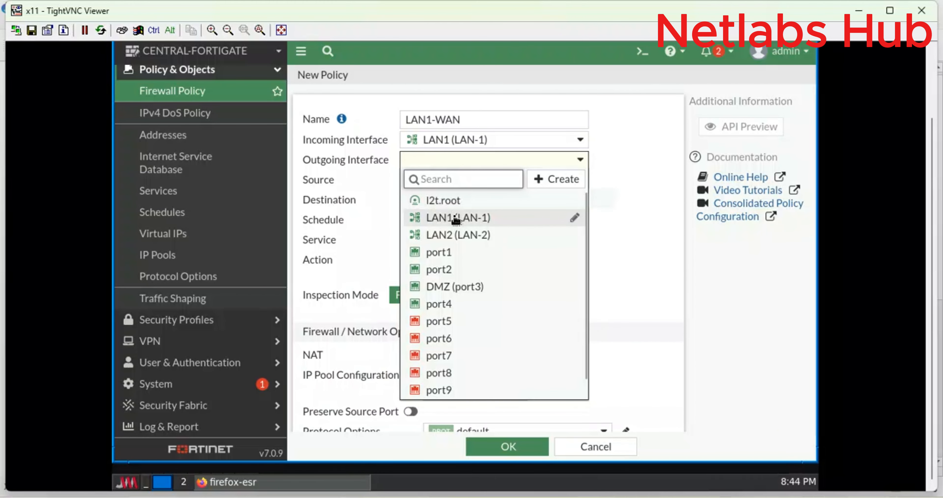
mouse_move(464, 253)
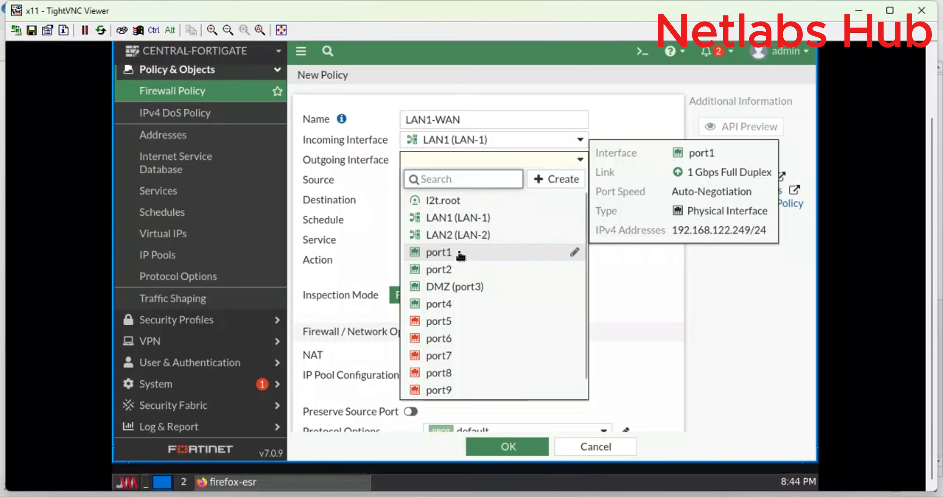
left_click(460, 253)
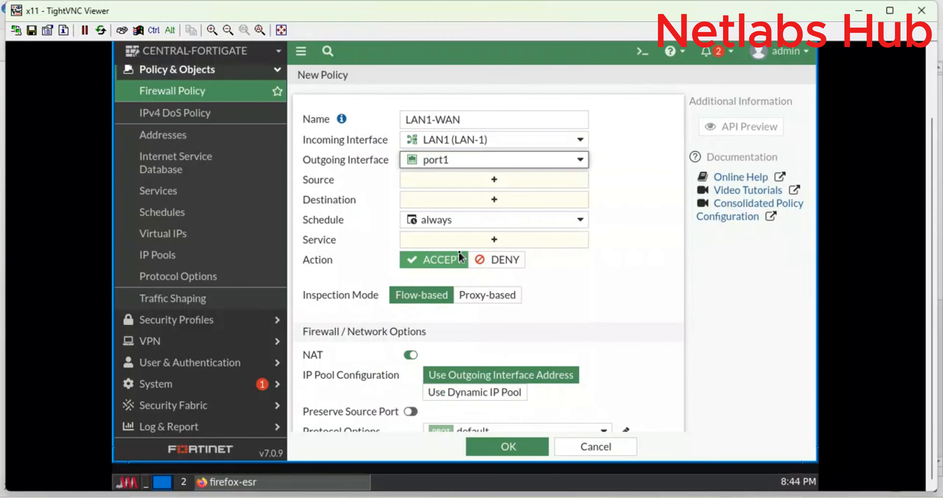
Set both the source and the destination of the LAN1-WAN policy to all
left_click(467, 185)
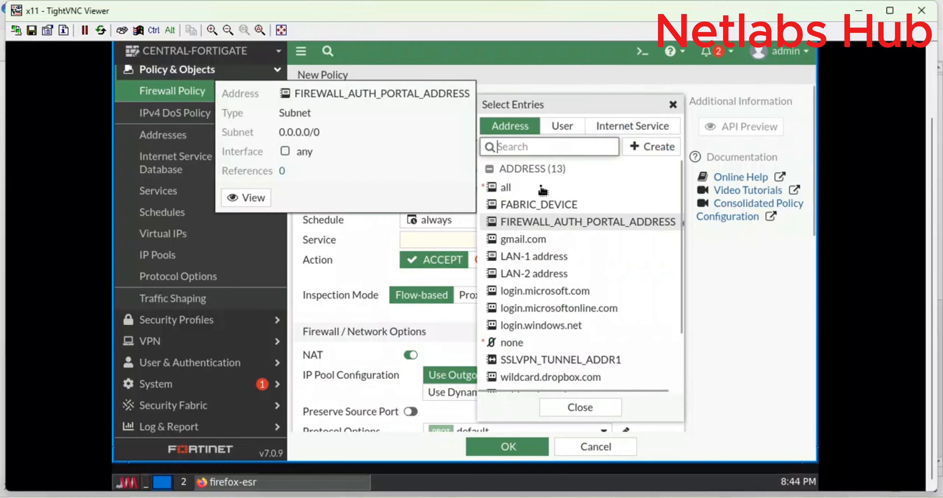
left_click(541, 188)
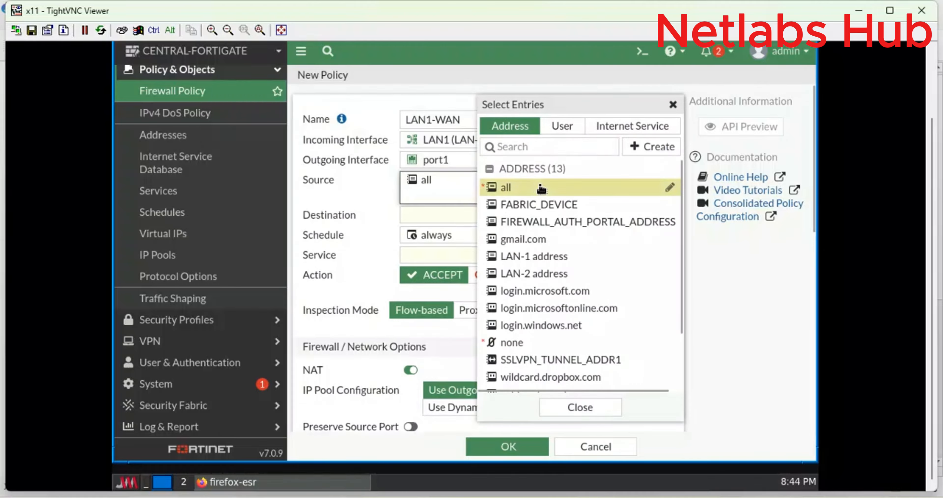
left_click(388, 202)
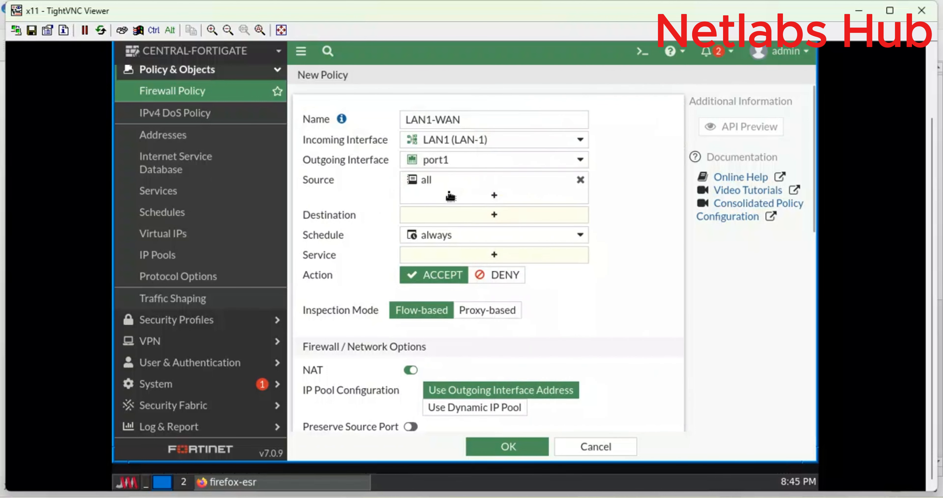
left_click(482, 219)
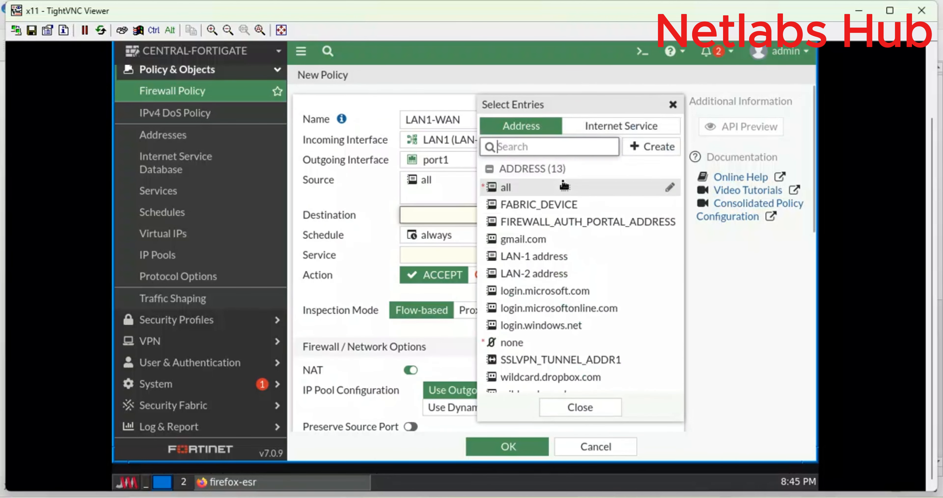
left_click(540, 190)
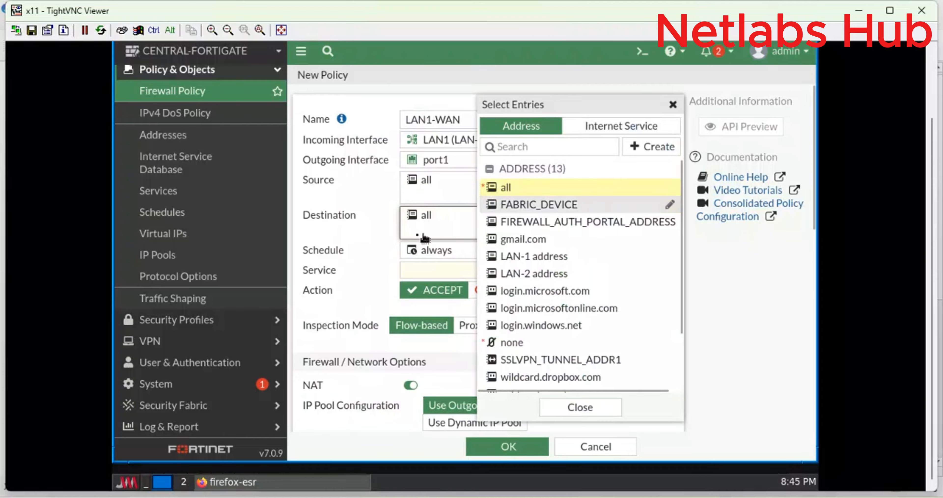
left_click(383, 253)
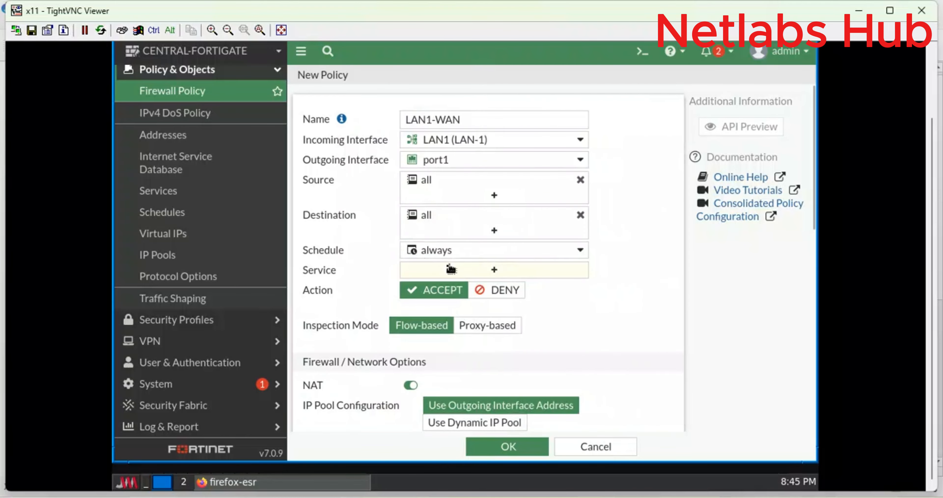
Set the LAN1-WAN policy's service to ALL
left_click(437, 274)
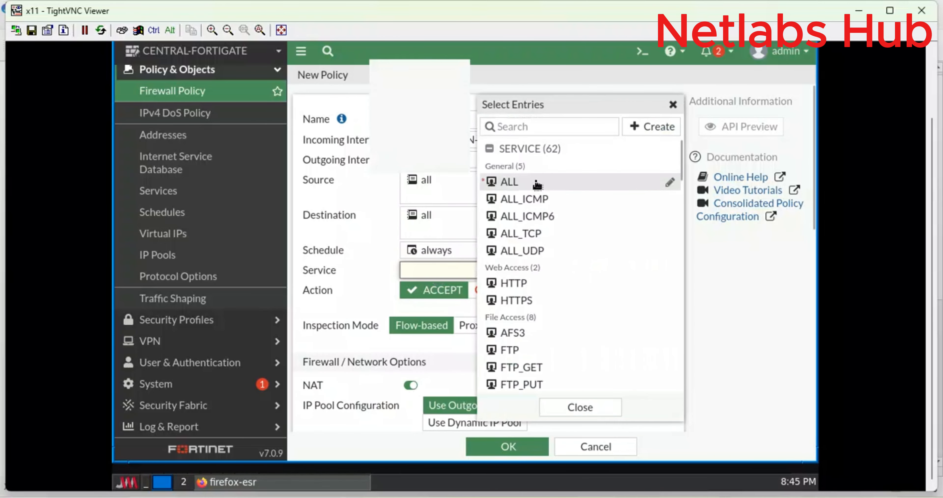
left_click(536, 183)
left_click(372, 319)
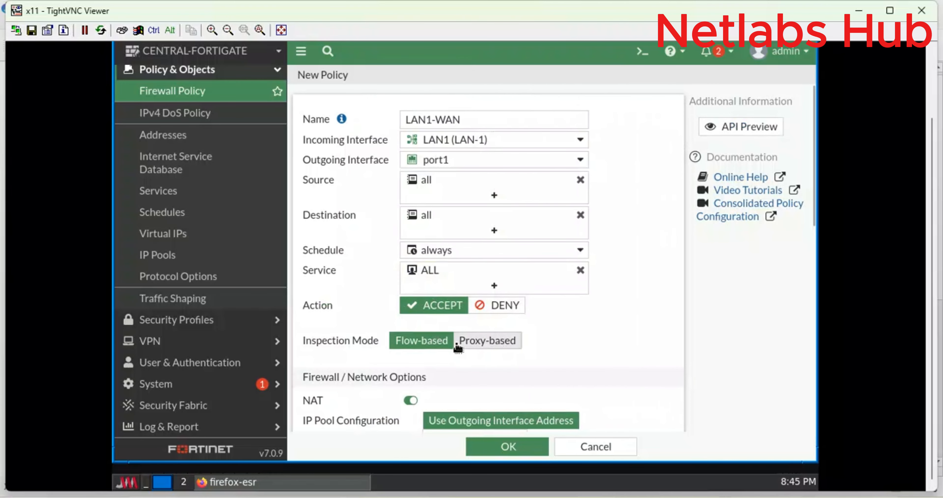
Set the LAN1-WAN policy to log all sessions of allowed traffic and save it
scroll(456, 343, "down", 10)
scroll(456, 343, "up", 10)
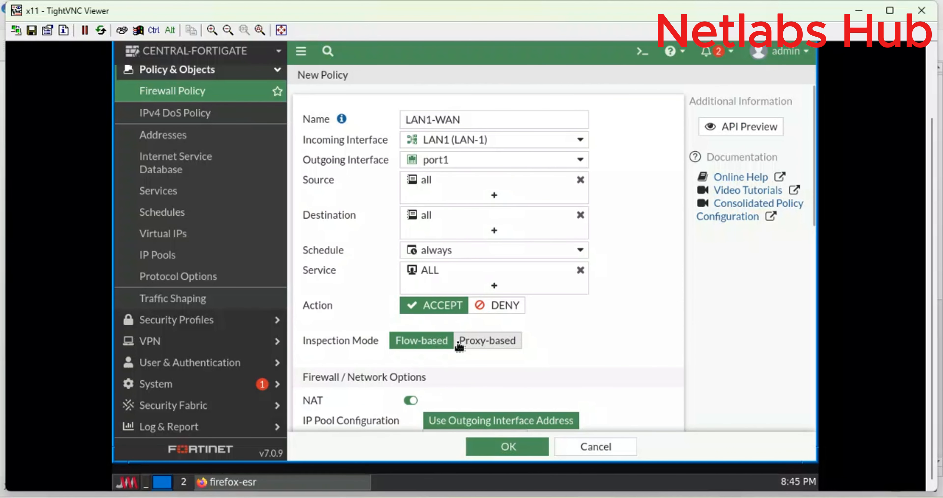
scroll(458, 340, "down", 10)
left_click(609, 289)
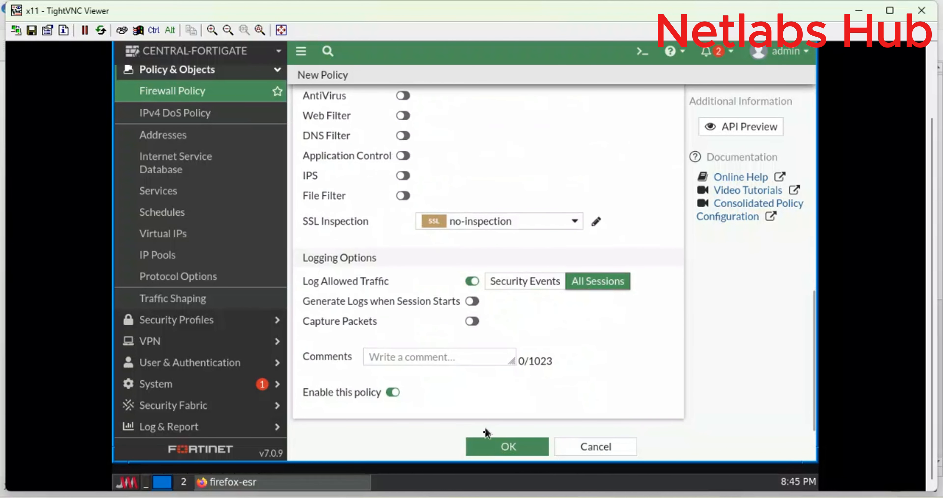
left_click(487, 440)
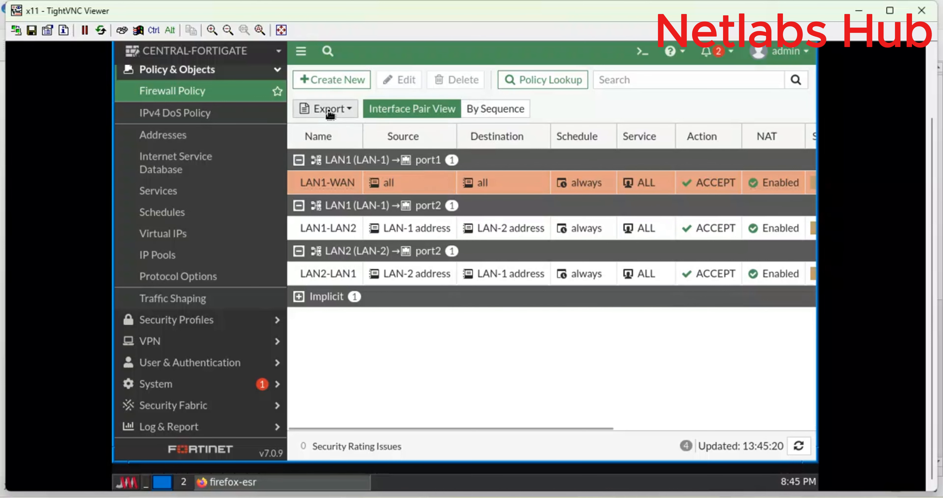
Create a new firewall policy named LAN2-WAN
left_click(321, 80)
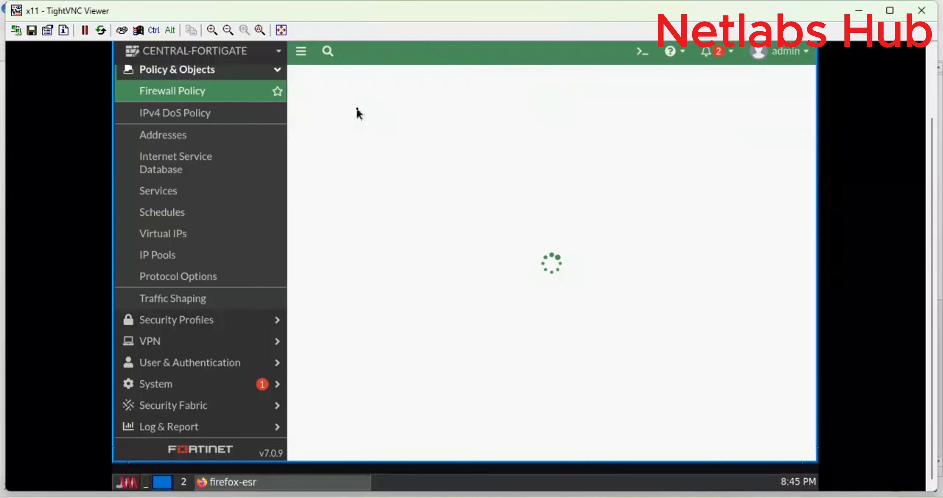
left_click(421, 121)
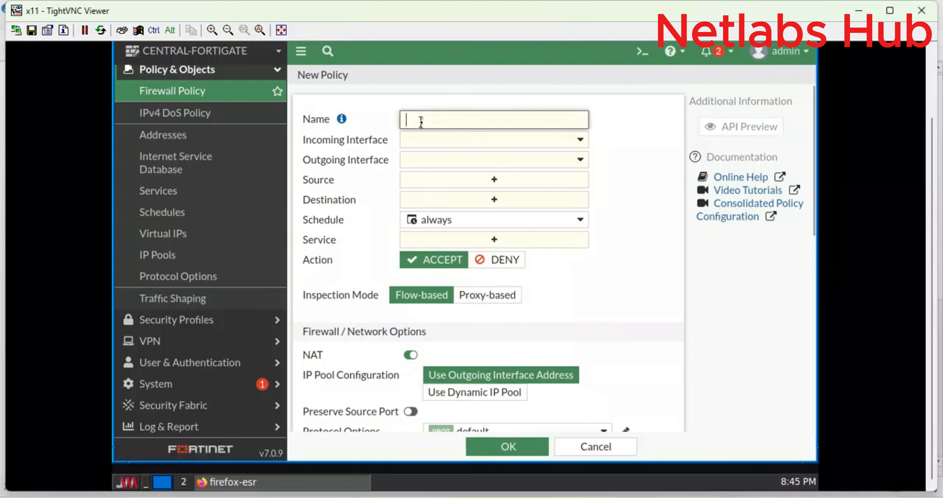
type("LAN2-WAN")
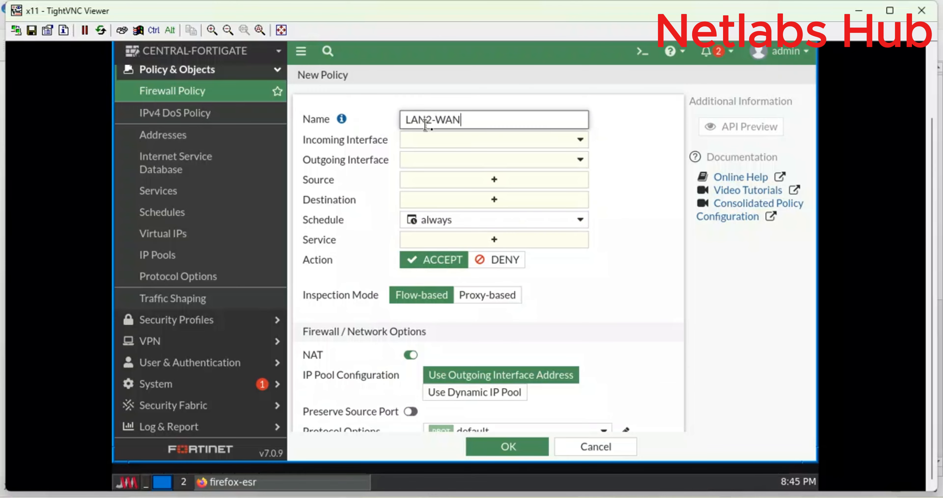
Set the LAN2-WAN policy's incoming interface to LAN2 (LAN-2) and its outgoing interface to port1
left_click(441, 138)
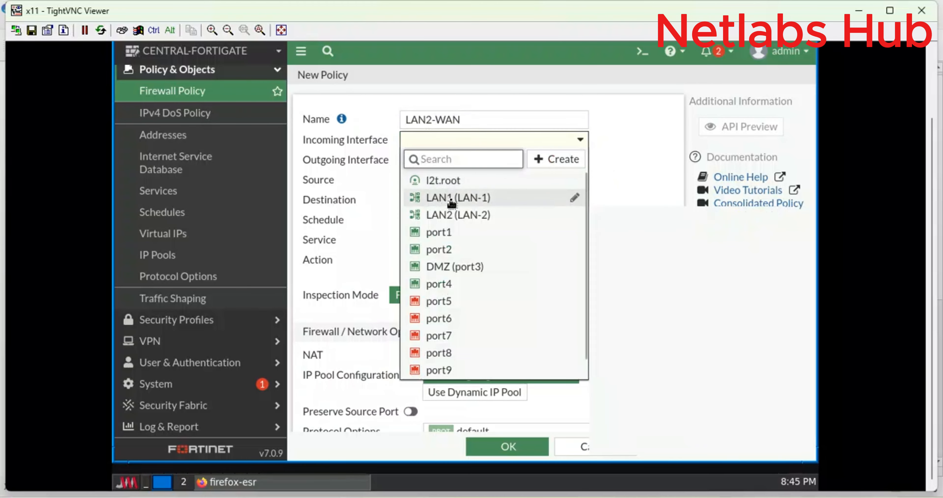
left_click(448, 215)
left_click(439, 163)
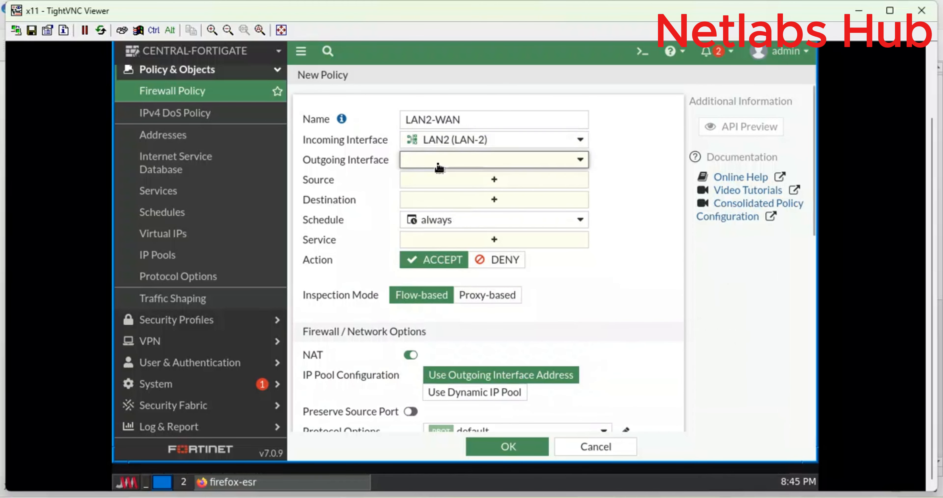
left_click(451, 253)
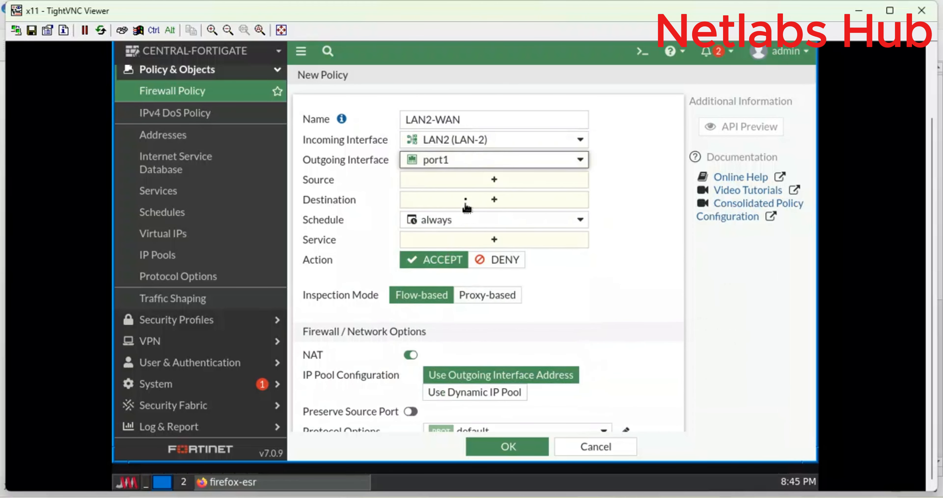
Set both the source and the destination of the LAN2-WAN policy to all
left_click(439, 180)
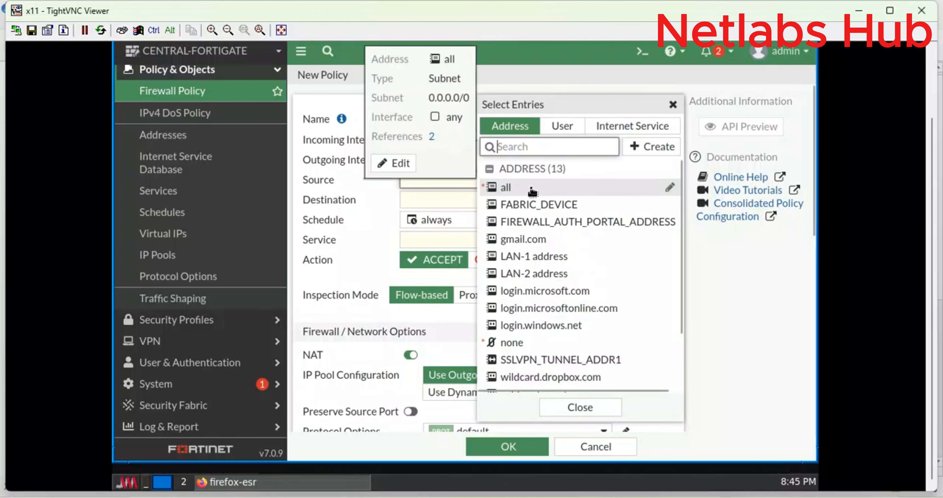
left_click(534, 190)
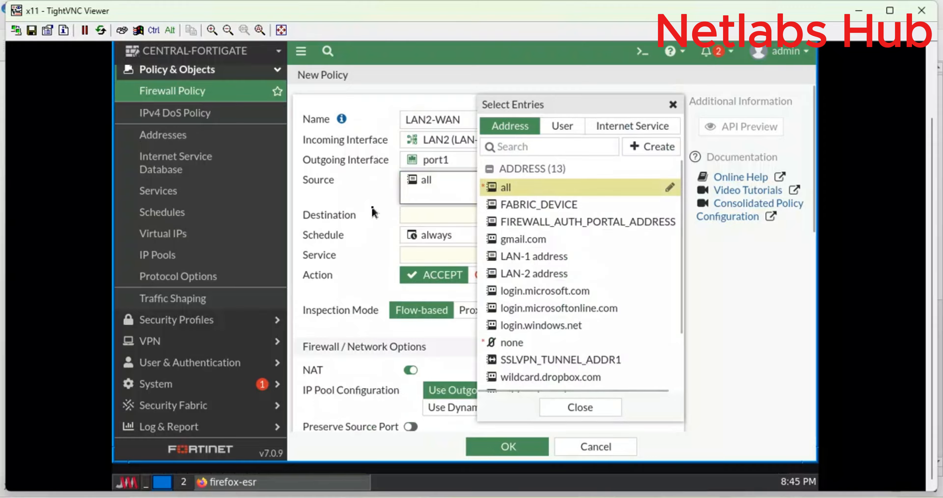
left_click(443, 217)
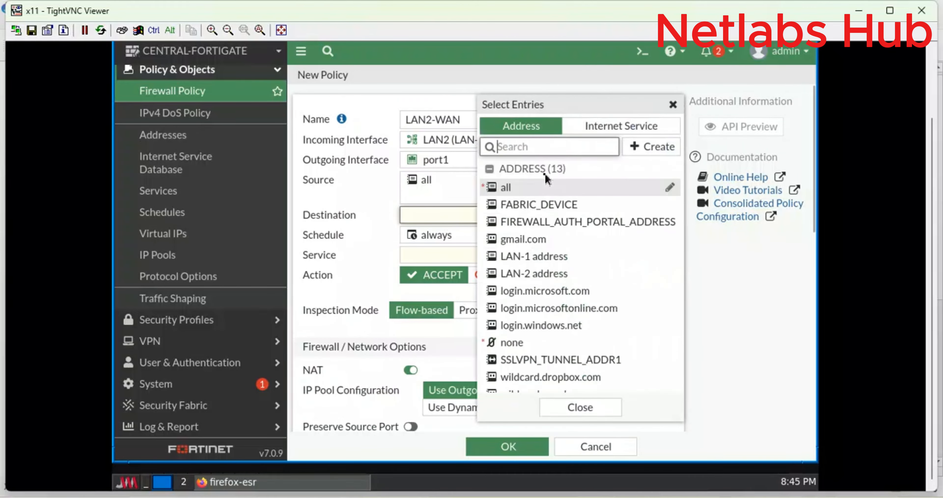
left_click(536, 186)
left_click(367, 197)
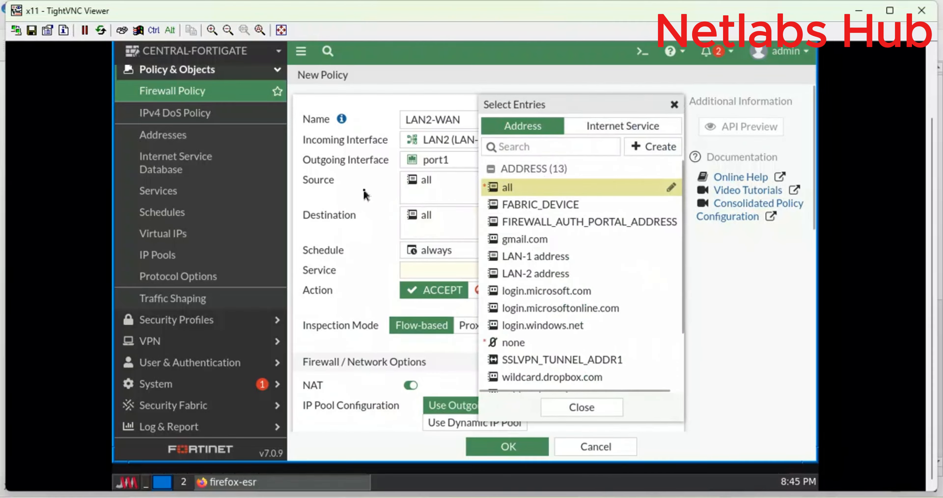
Set the LAN2-WAN policy's service to ALL
mouse_move(473, 249)
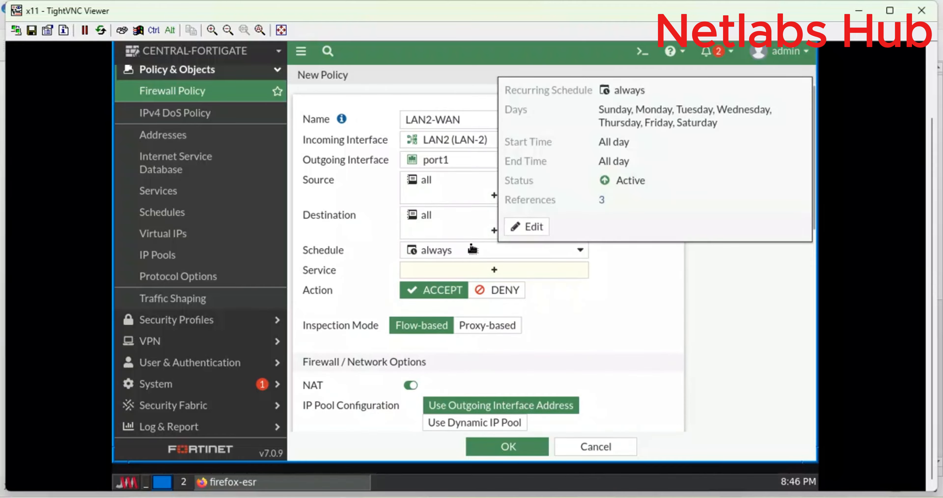
left_click(446, 270)
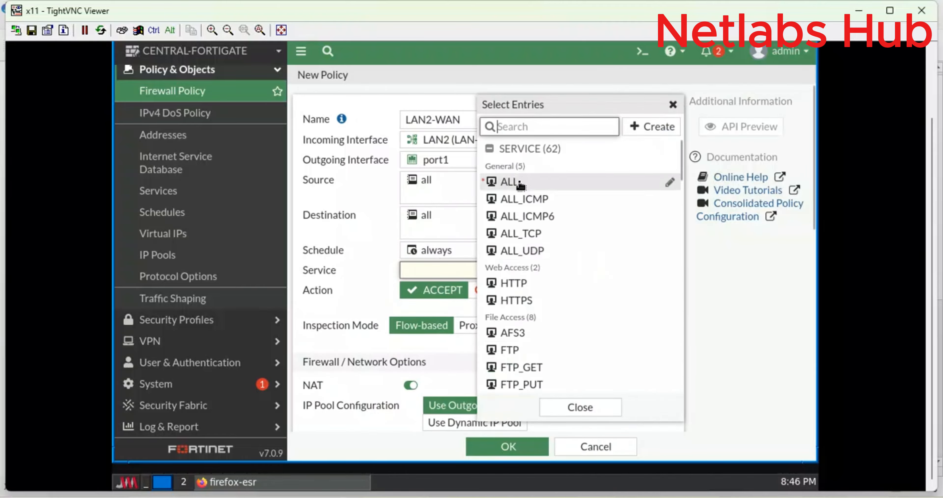
left_click(520, 182)
left_click(380, 245)
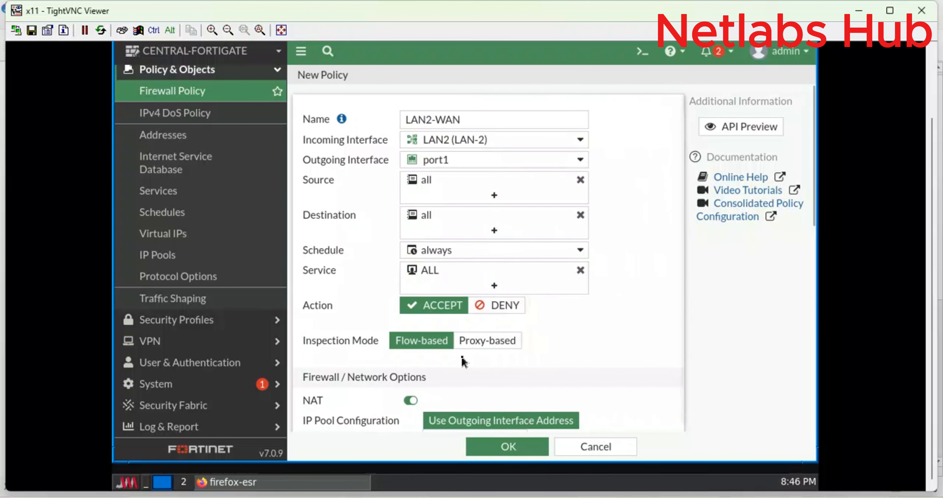
Set the LAN2-WAN policy to log all sessions of allowed traffic and save it
scroll(452, 331, "down", 10)
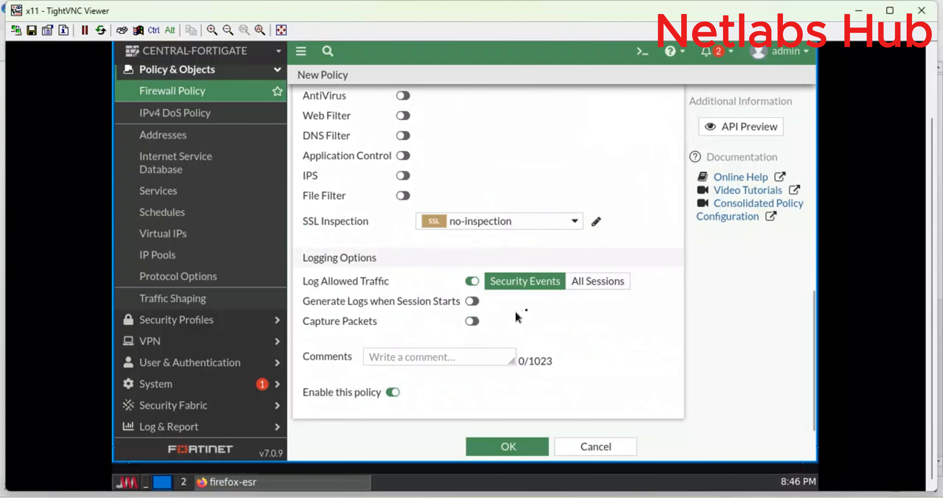
left_click(586, 286)
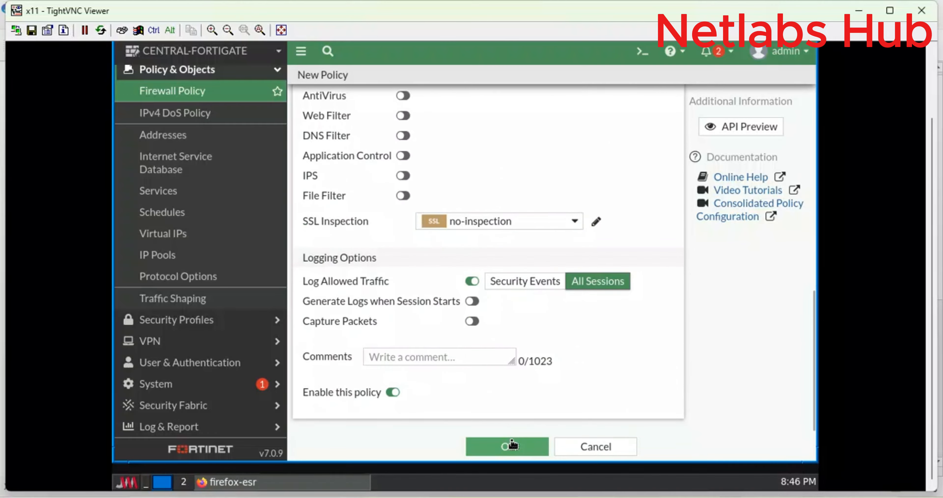
left_click(507, 449)
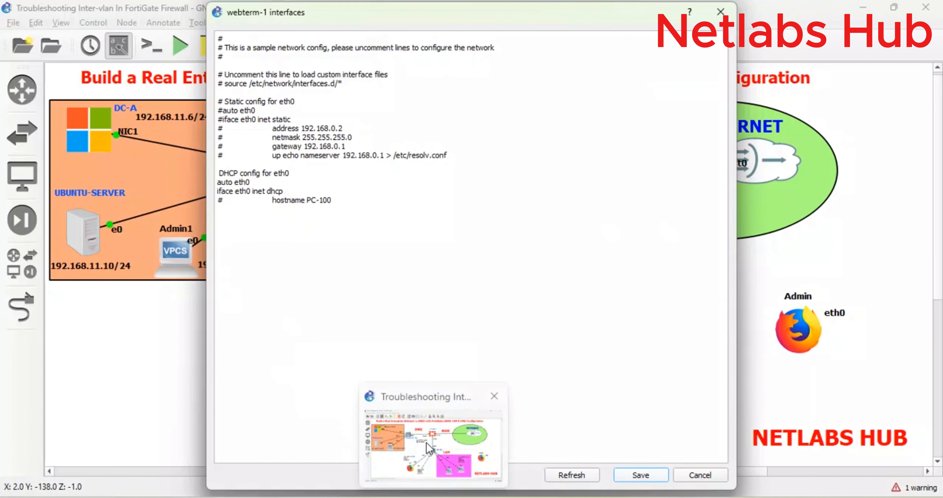
Switch to the GNS3 topology, open PC2's console, ping 8.8.8.8 from it and enlarge the console window
left_click(427, 443)
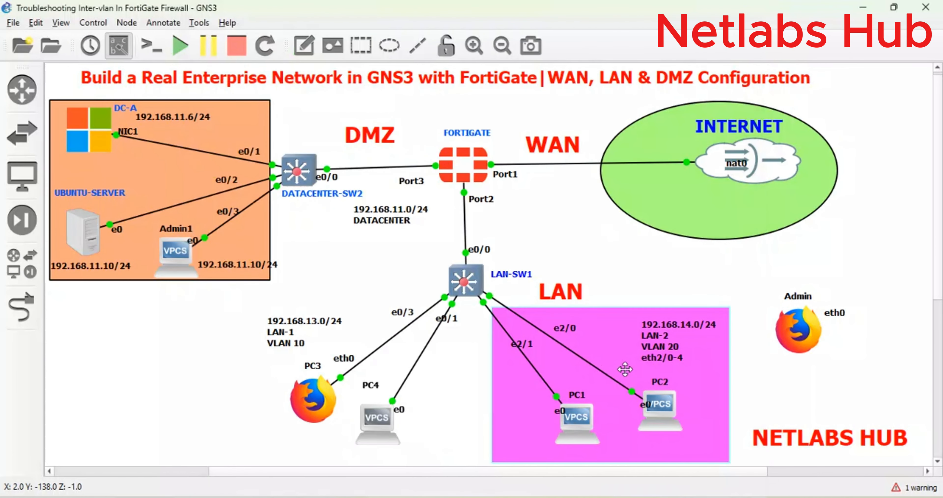
double_click(668, 408)
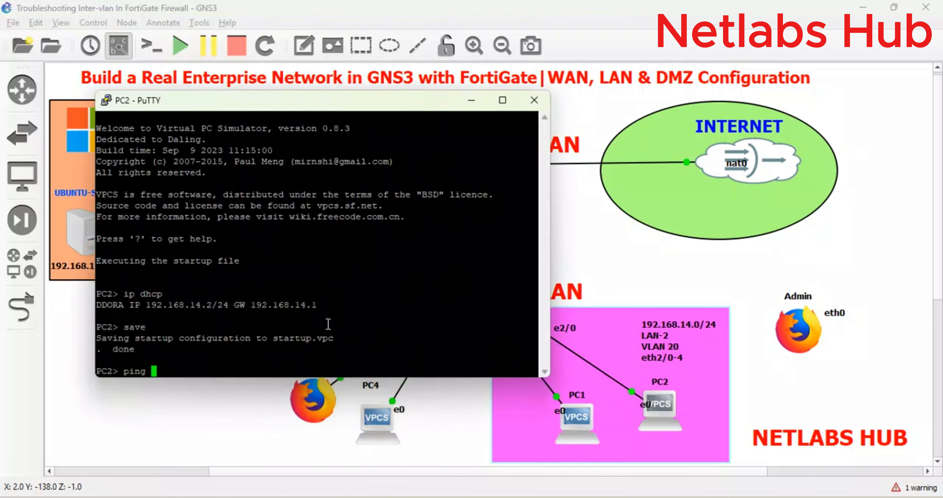
key("Return")
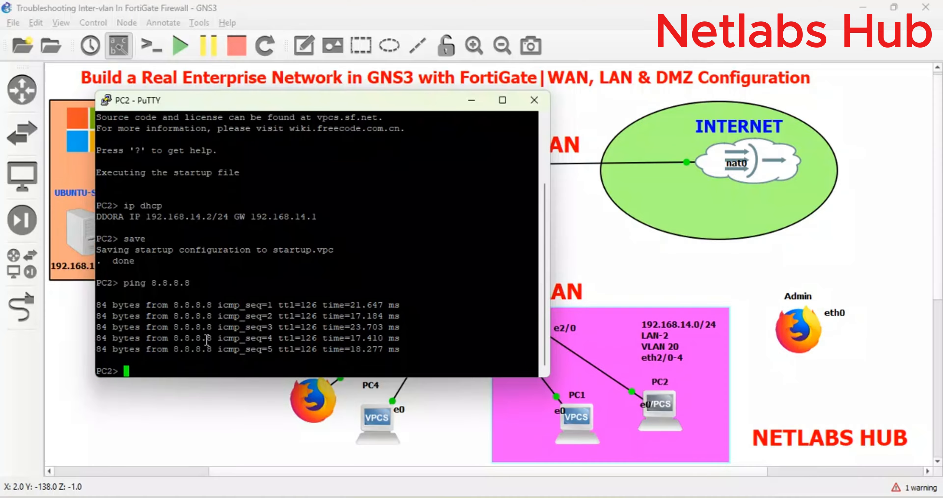
left_click(503, 100)
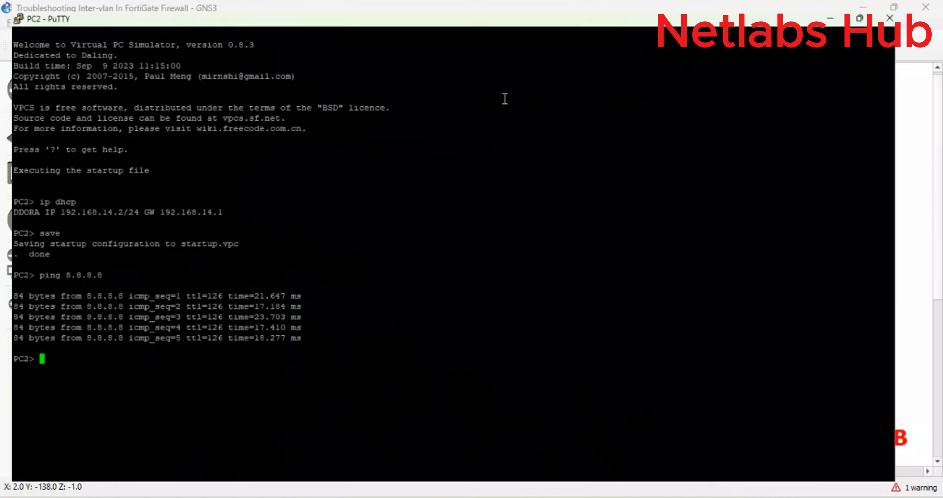
Switch back to the FortiGate web interface and review the LAN1-WAN and LAN2-WAN policies in the firewall policy list
right_click(288, 4)
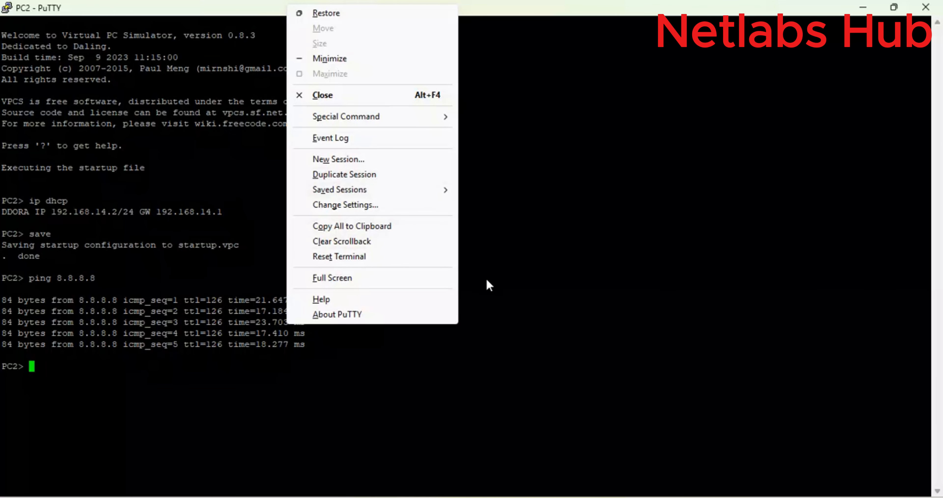
mouse_move(707, 494)
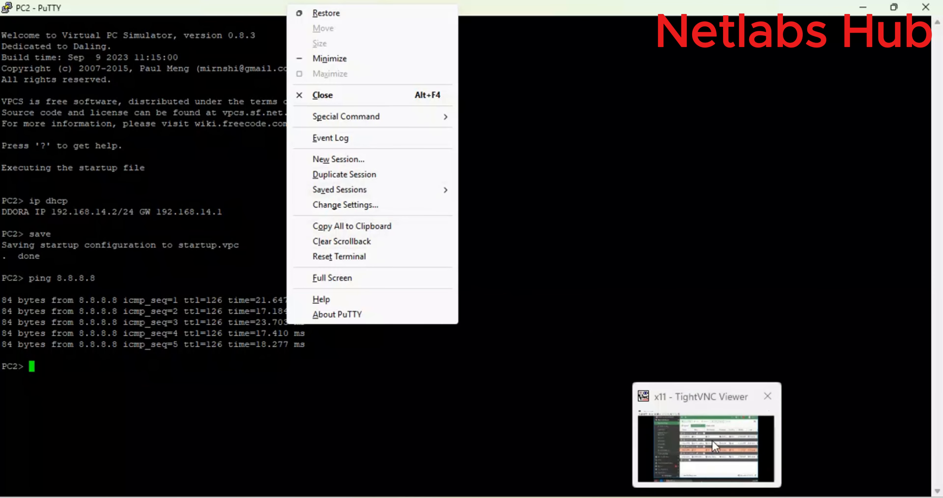
left_click(715, 454)
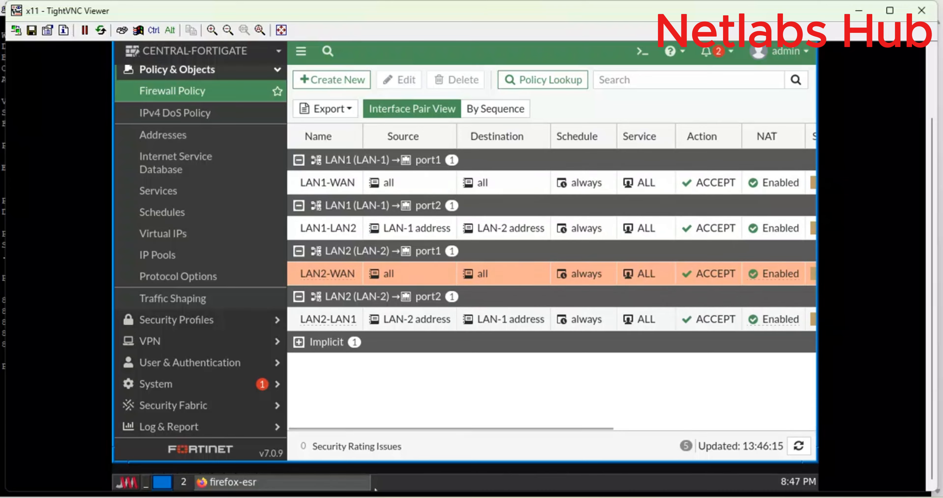
Switch to PC1's PuTTY console, stop its running ping and close the session
mouse_move(433, 497)
left_click(432, 455)
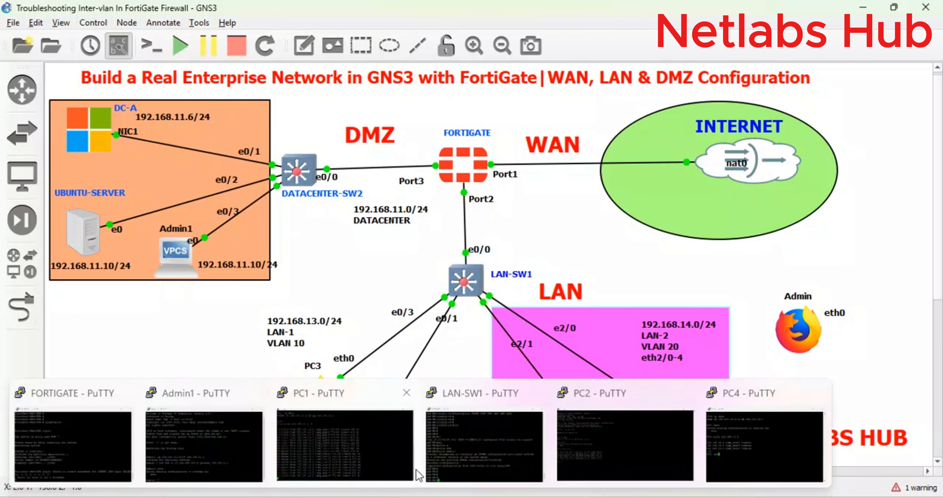
left_click(351, 445)
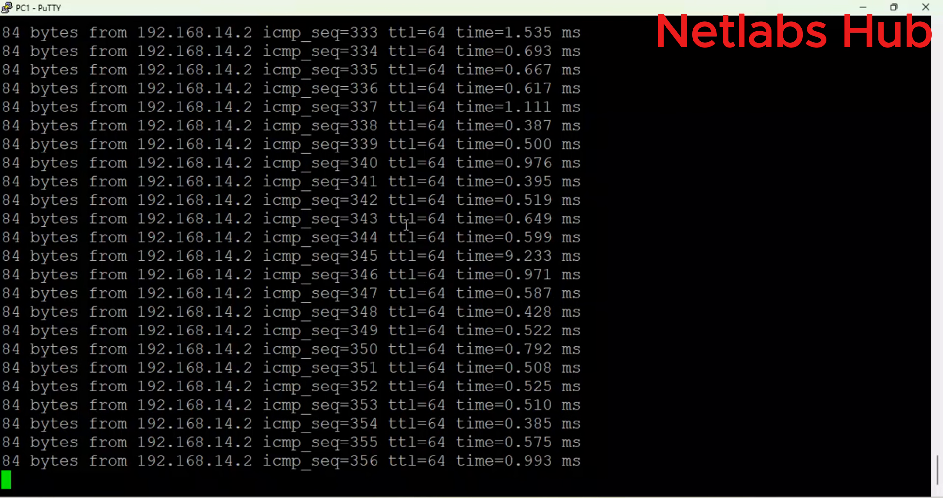
key("ctrl+c")
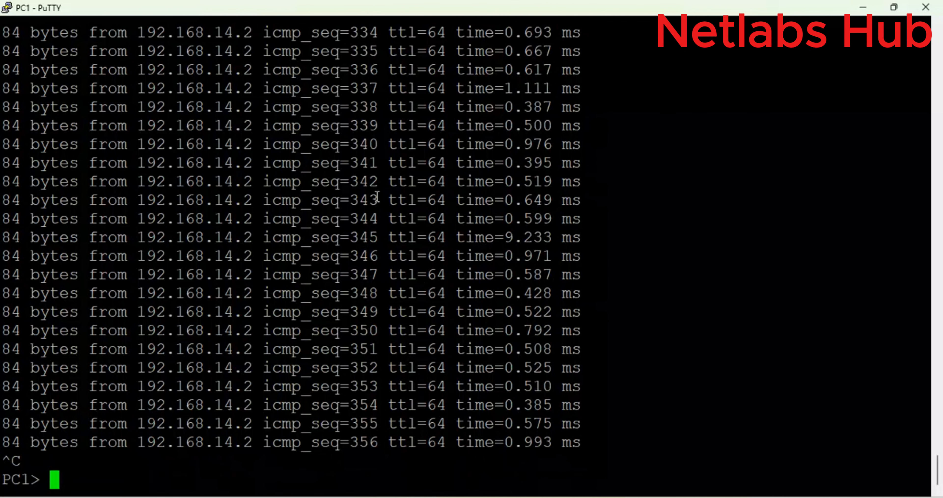
type("exit")
key("Return")
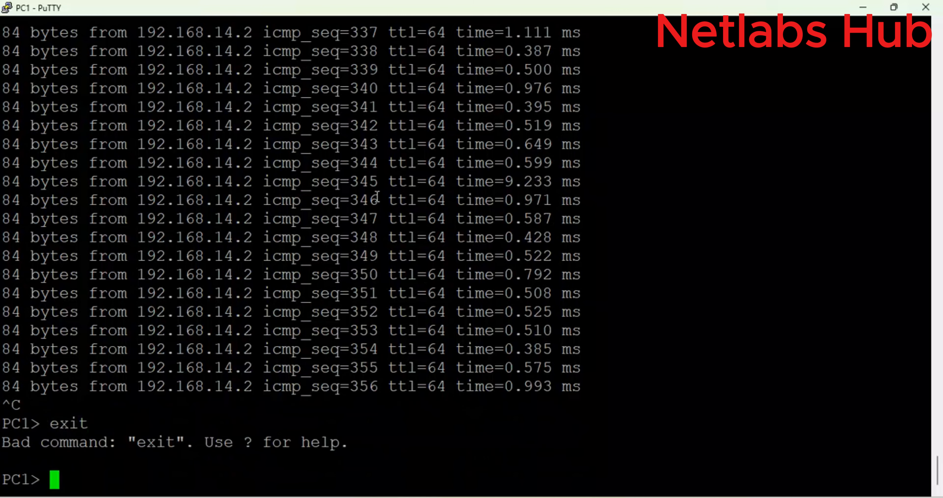
left_click(926, 7)
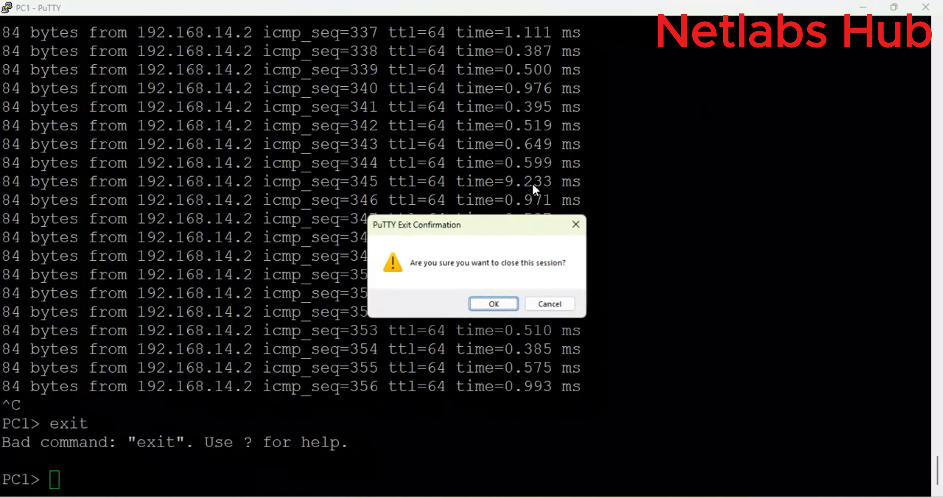
left_click(493, 304)
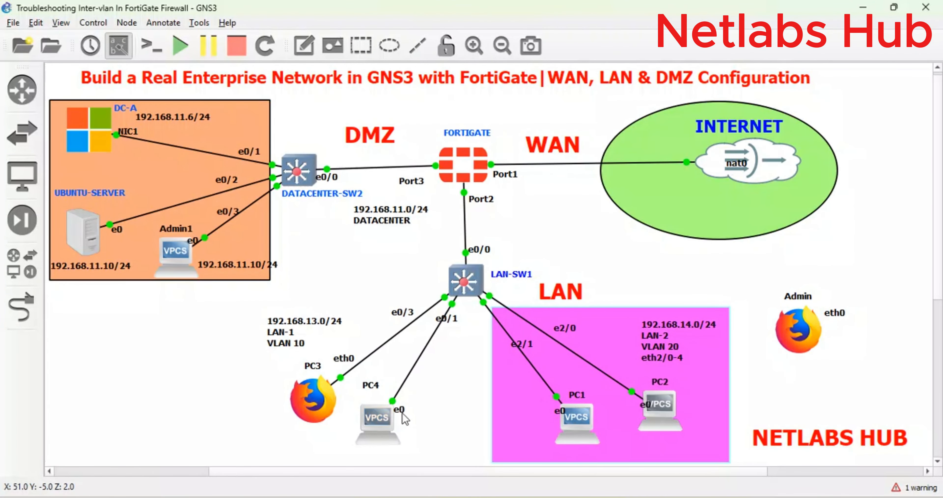
Reopen PC1's console from the GNS3 topology and set its terminal font size to 22
double_click(589, 425)
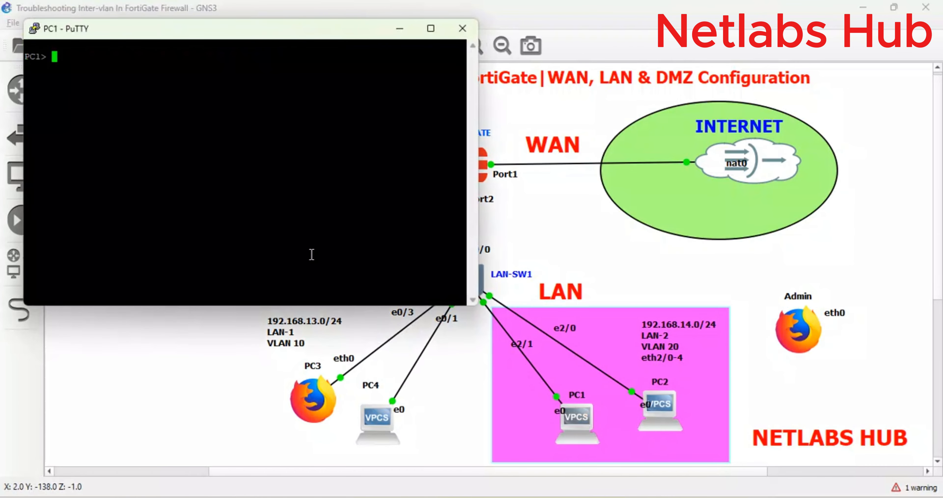
right_click(227, 40)
right_click(209, 25)
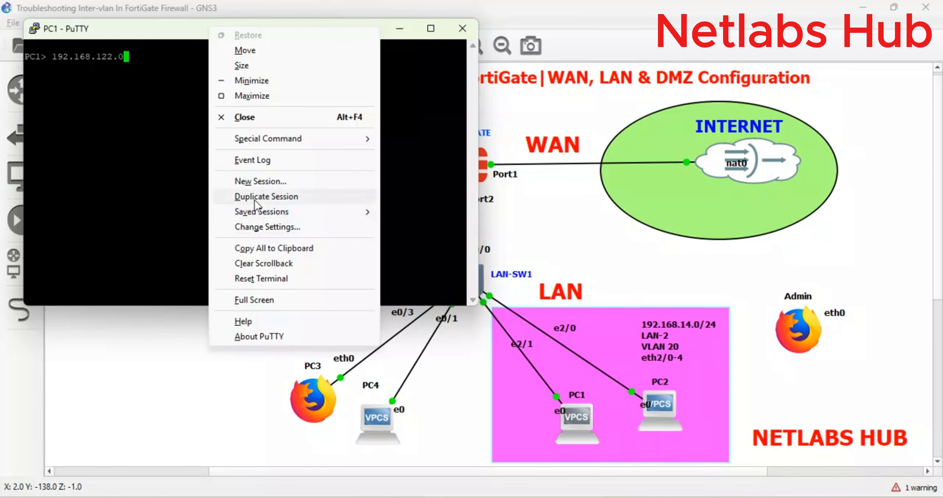
left_click(261, 228)
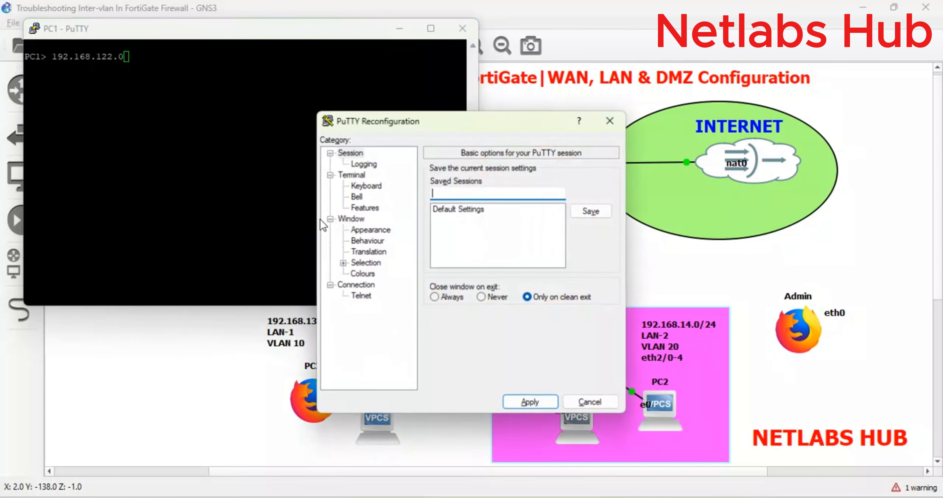
left_click(370, 229)
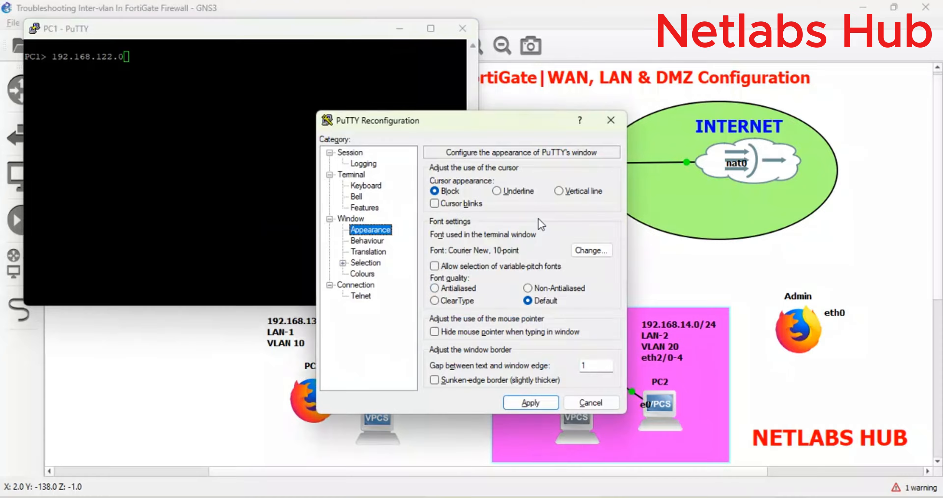
left_click(589, 245)
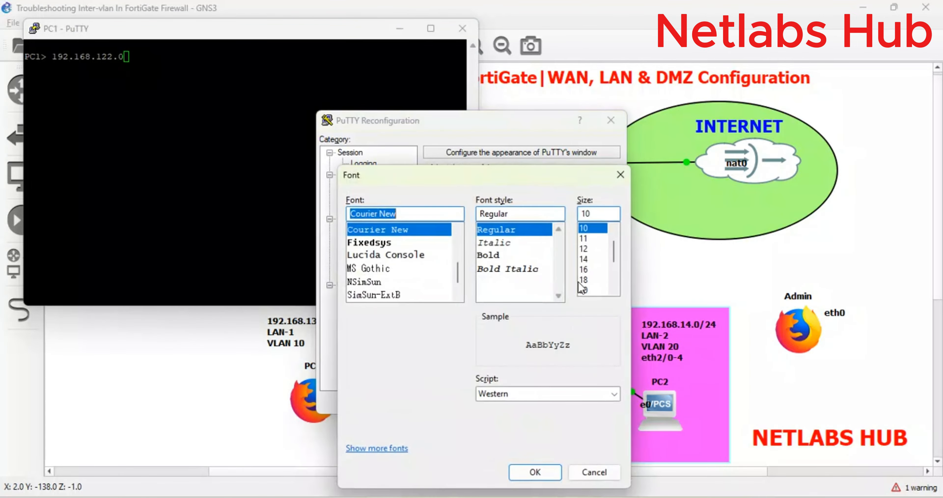
left_click(587, 289)
left_click(613, 290)
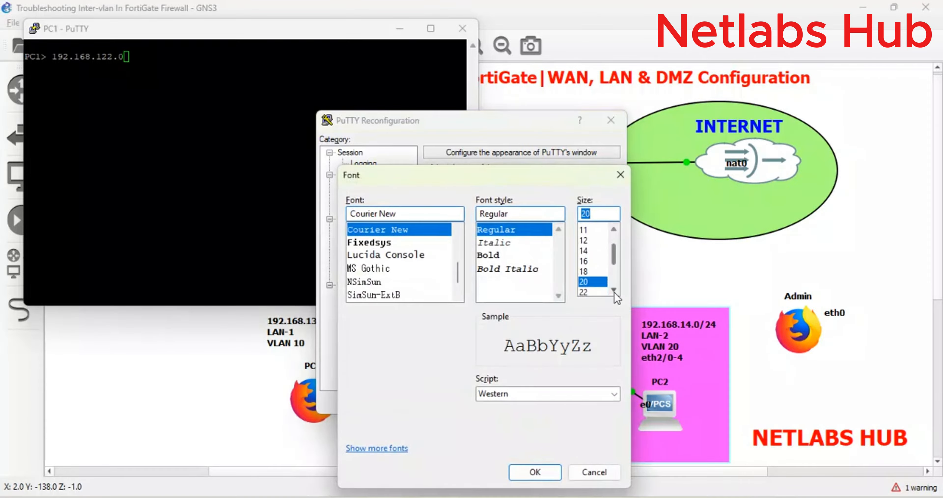
left_click(613, 290)
left_click(591, 279)
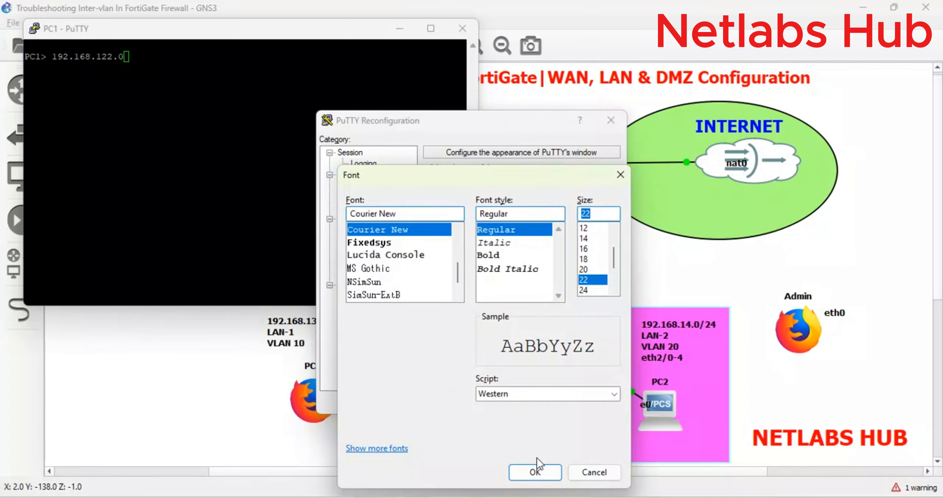
left_click(535, 472)
left_click(551, 403)
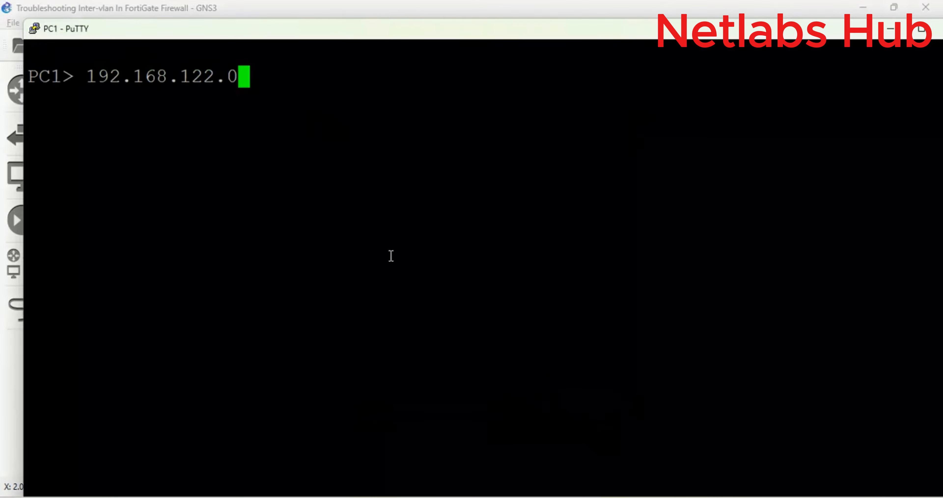
Clear the stray text 192.168.122.0 from PC1's command line and return to the GNS3 topology
key("BackSpace")
key("BackSpace")
key("BackSpace")
key("BackSpace")
key("BackSpace")
key("BackSpace")
key("BackSpace")
key("BackSpace")
key("BackSpace")
key("BackSpace")
key("BackSpace")
key("BackSpace")
key("BackSpace")
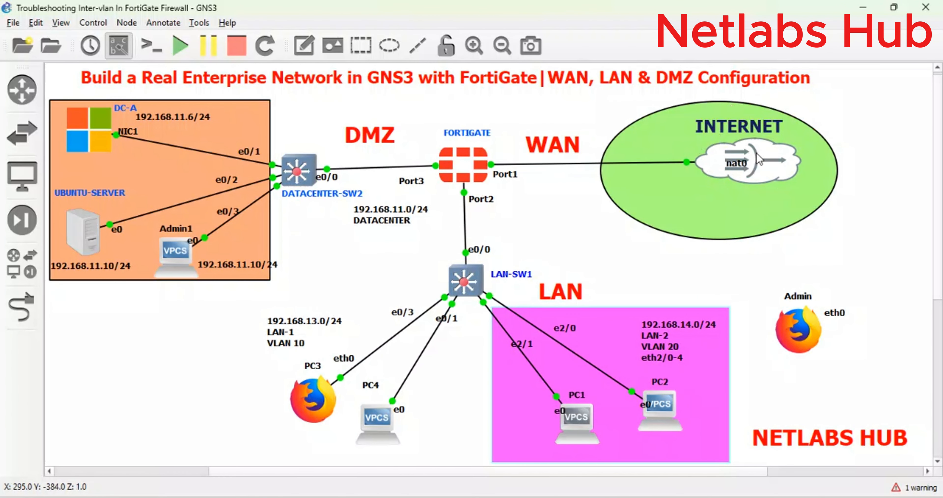
mouse_move(759, 159)
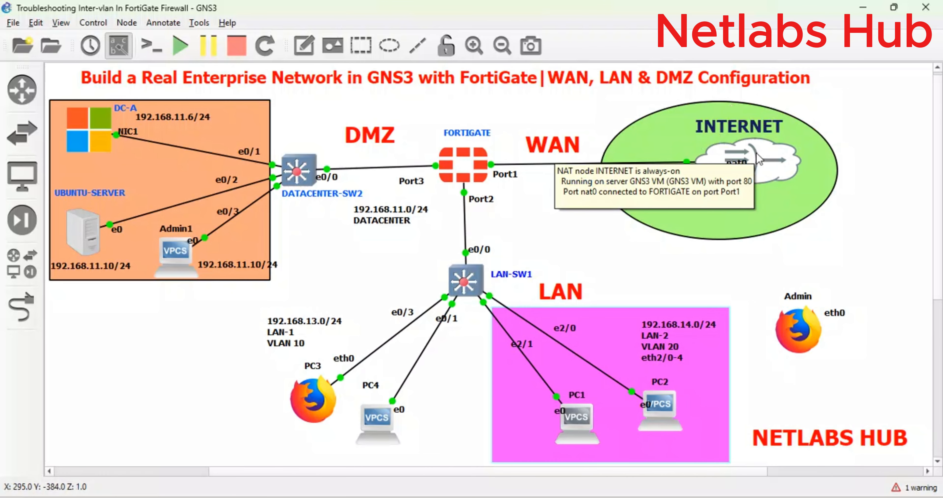